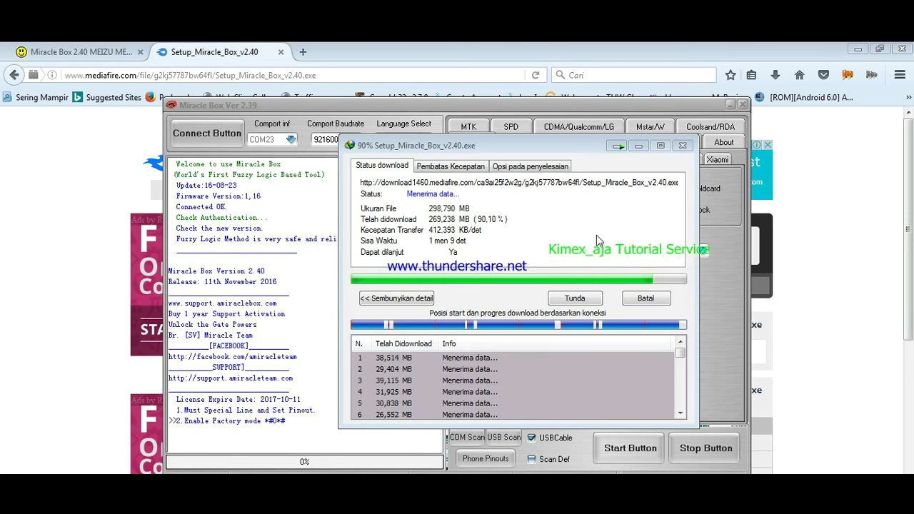
Bring Miracle Box Ver 2.39 forward and examine its Samsung, HUAWEI, Blackberry and Tools functions.
left_click(392, 108)
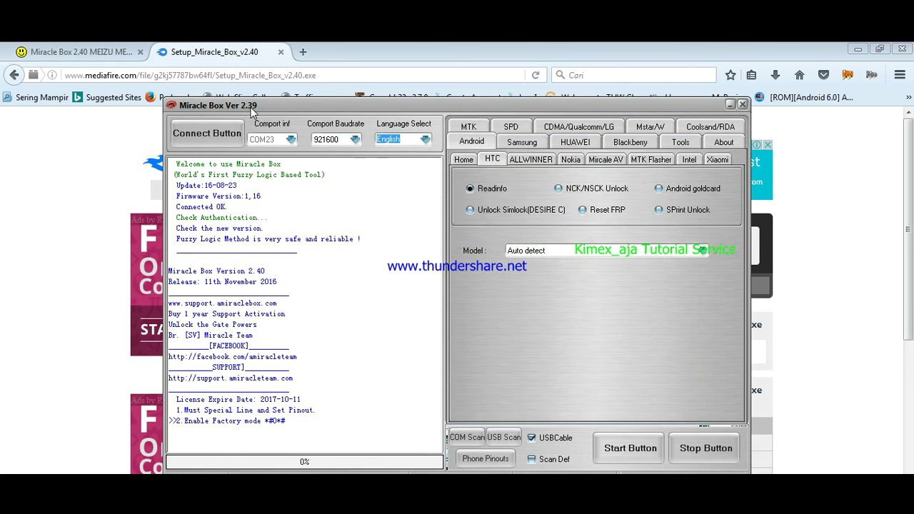
left_click(469, 127)
left_click(522, 129)
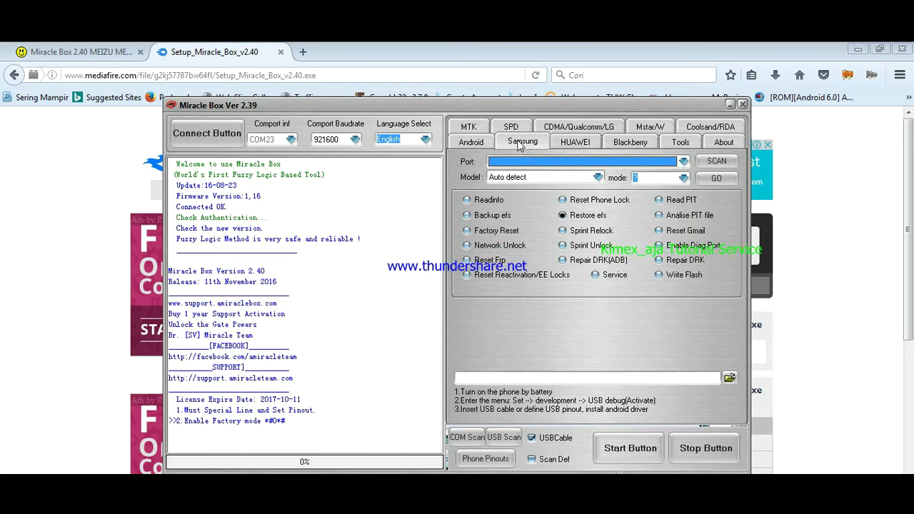
left_click(575, 137)
left_click(577, 128)
left_click(630, 127)
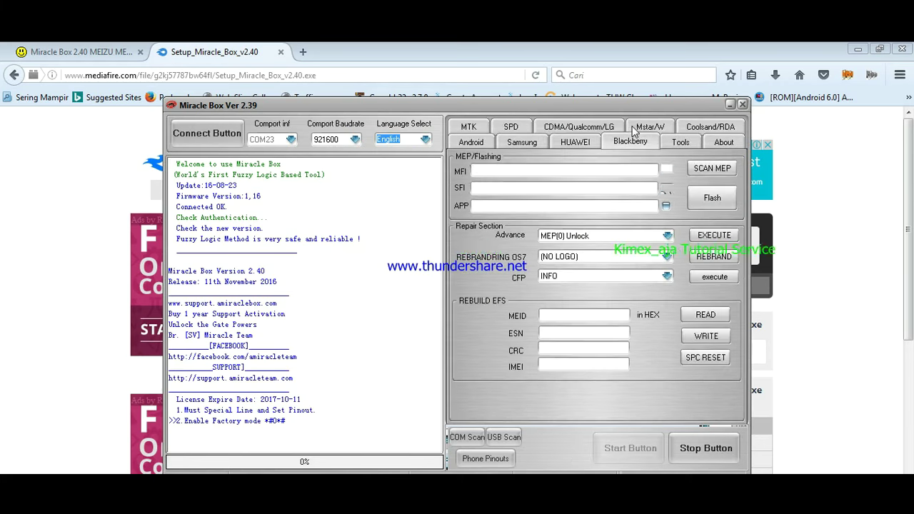
left_click(680, 143)
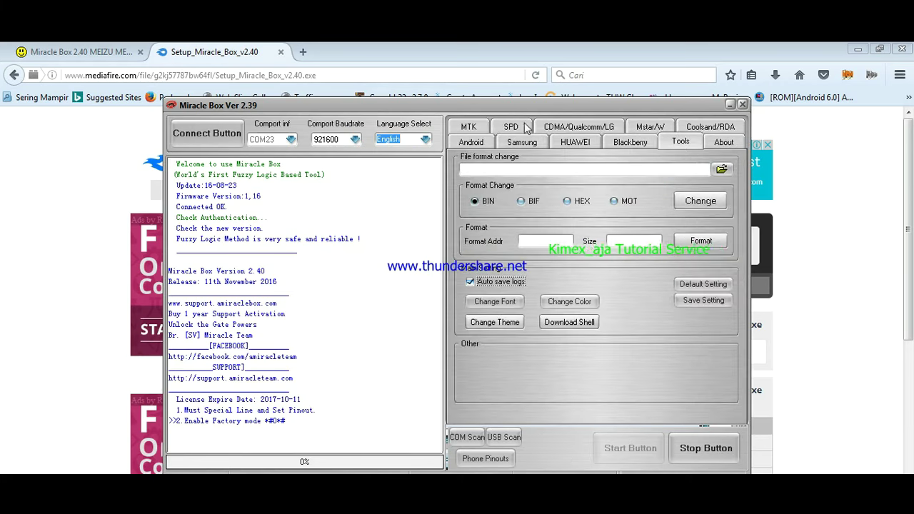
Examine the Android functions for Home (ADB), HTC, ALLWINNER and Nokia devices.
left_click(468, 145)
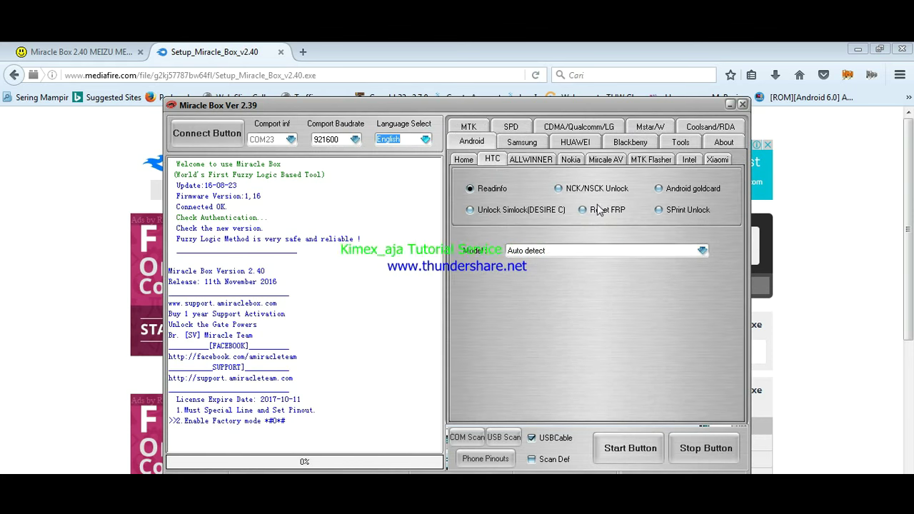
left_click(462, 160)
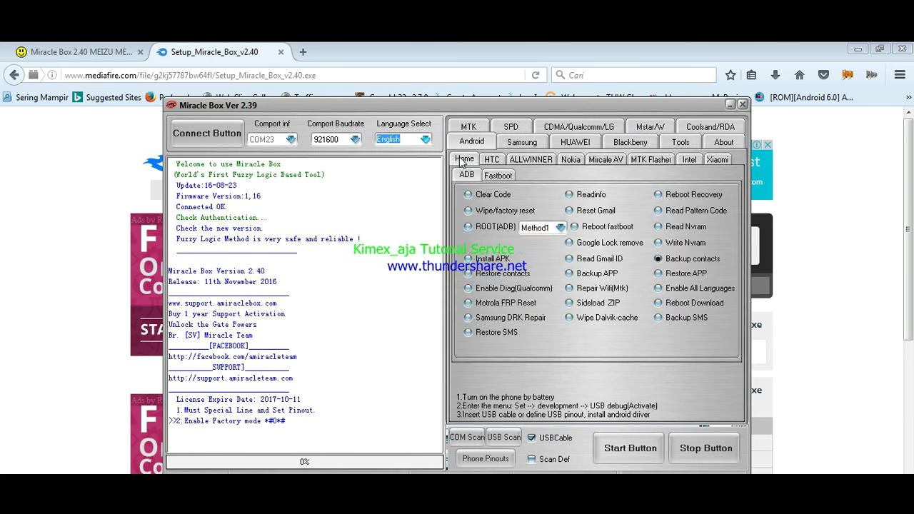
left_click(530, 160)
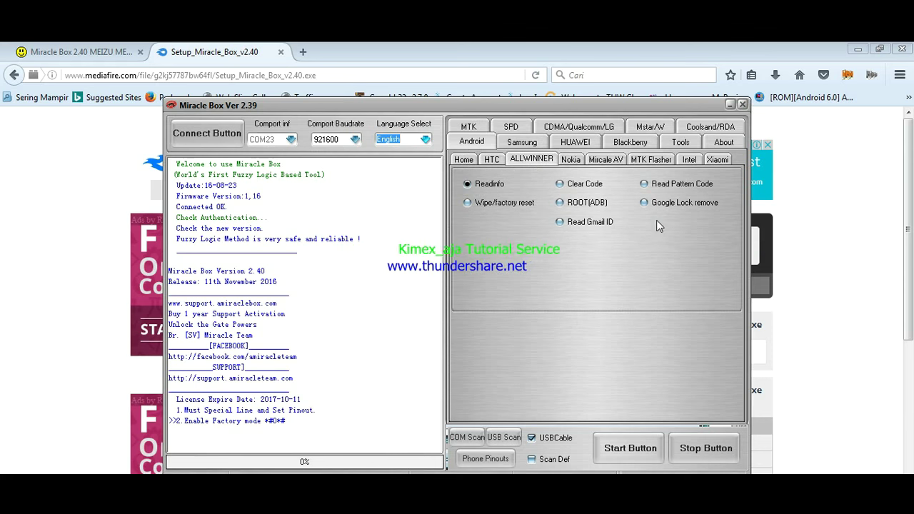
left_click(573, 161)
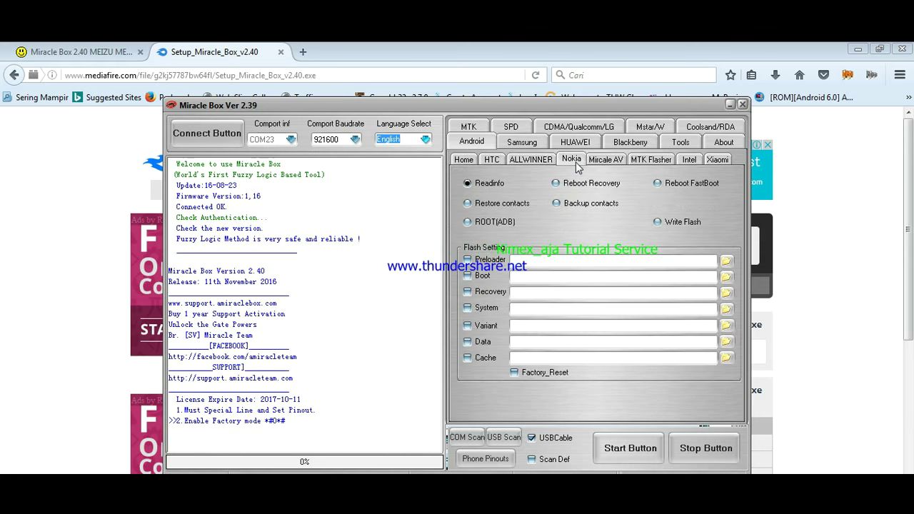
left_click(464, 161)
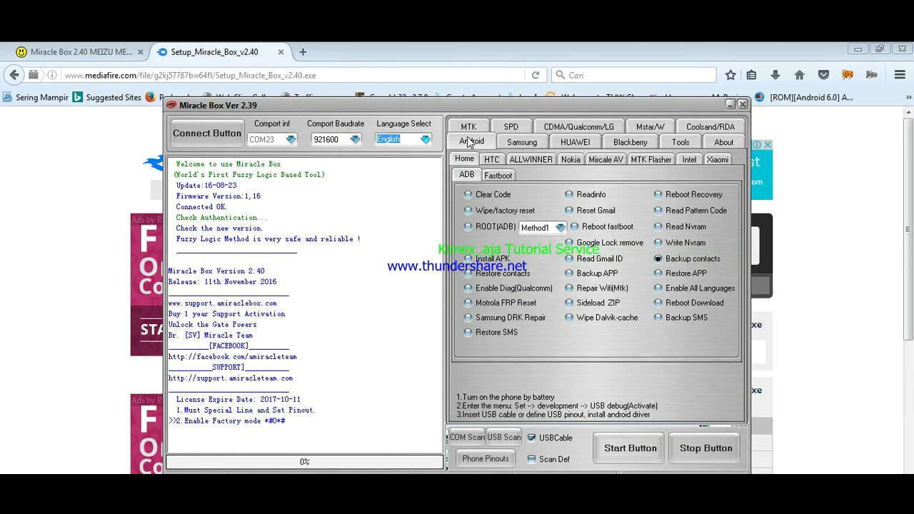
left_click(489, 158)
left_click(509, 144)
left_click(472, 142)
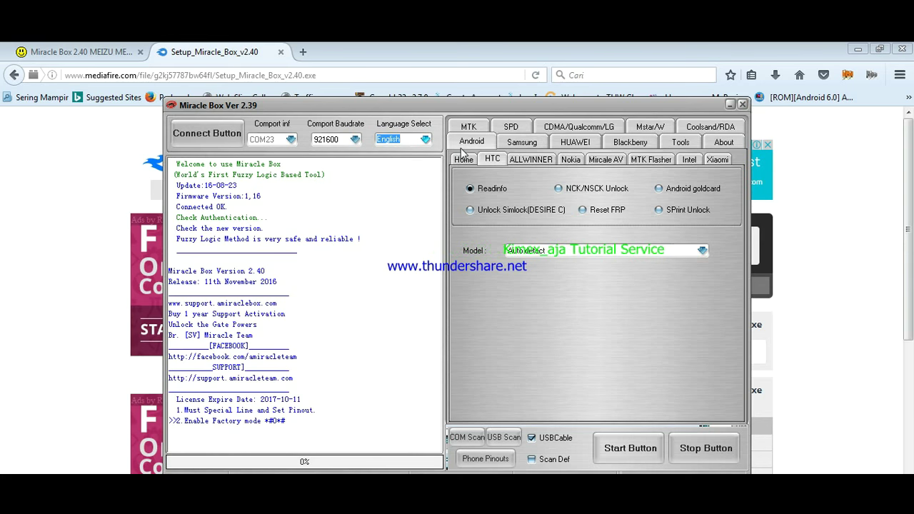
Examine the MTK functions under Service, Extra and Unlock/Fix.
left_click(470, 127)
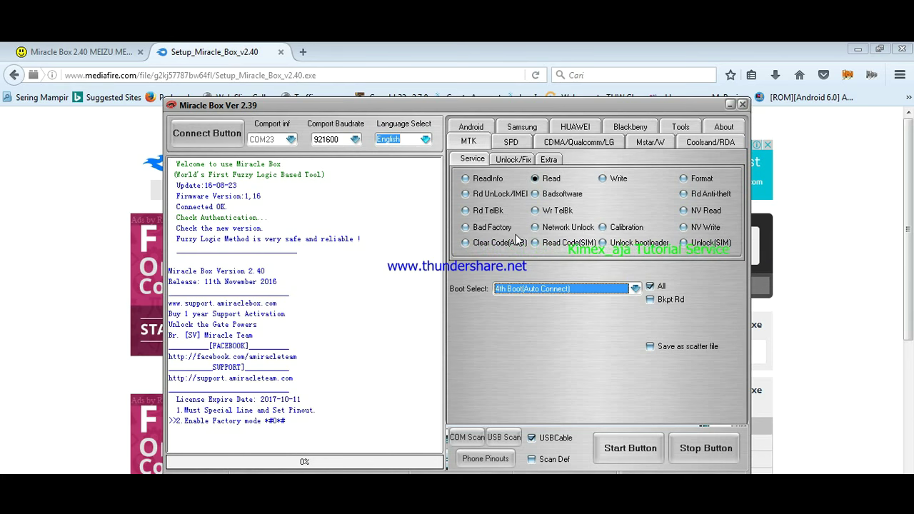
left_click(549, 159)
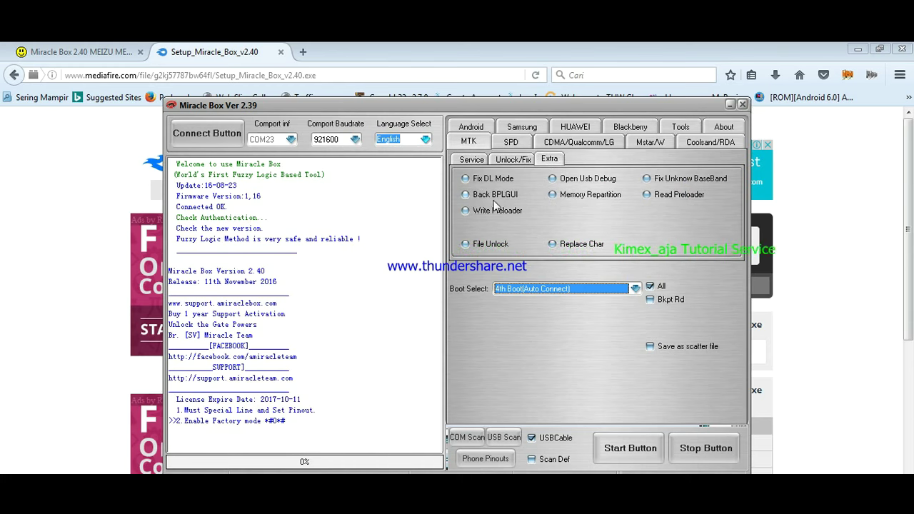
left_click(523, 158)
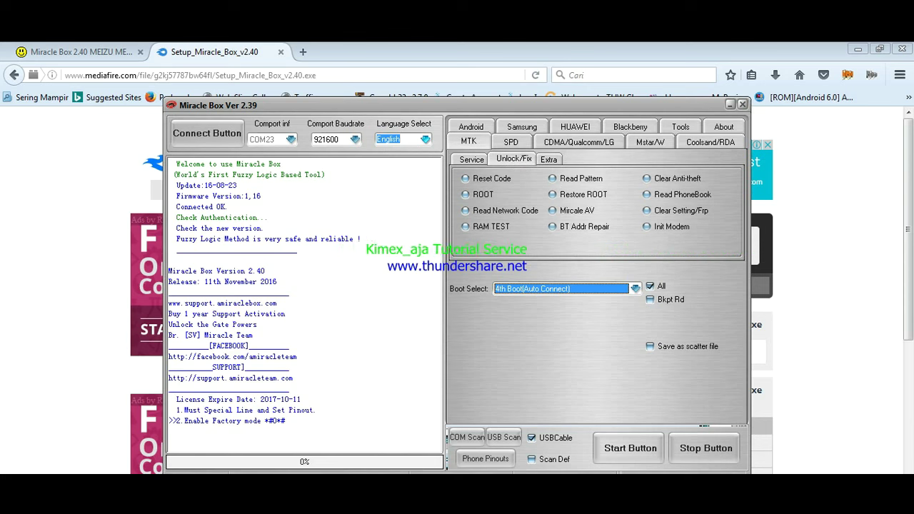
left_click(484, 107)
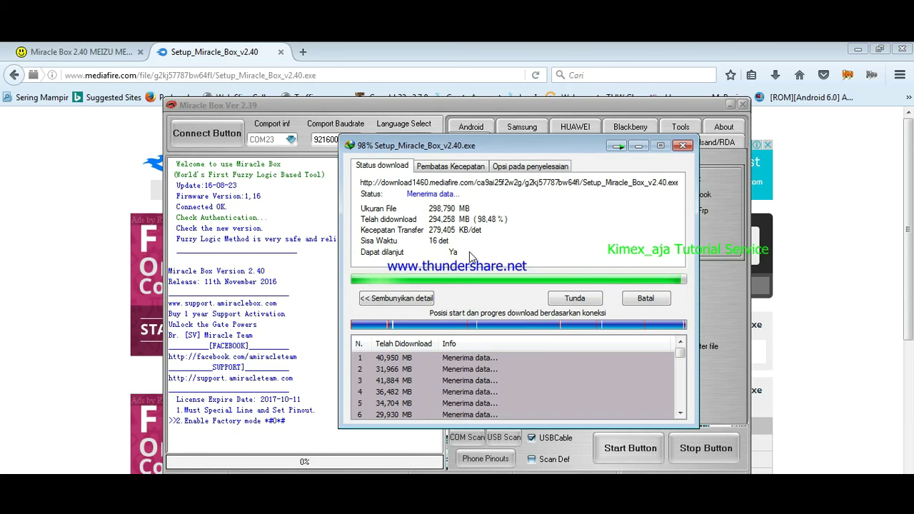
Return to Miracle Box from the download status and review the Android HTC and MTK Unlock/Fix options again.
left_click(433, 113)
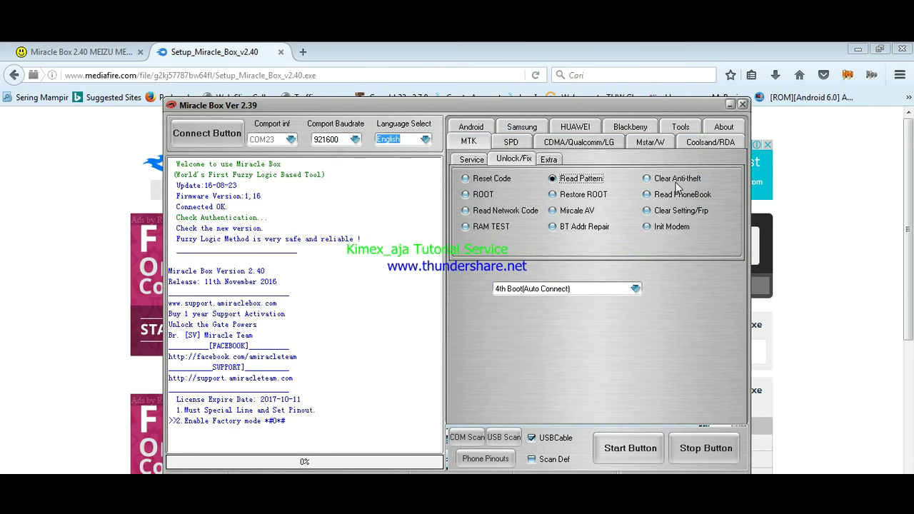
left_click(472, 128)
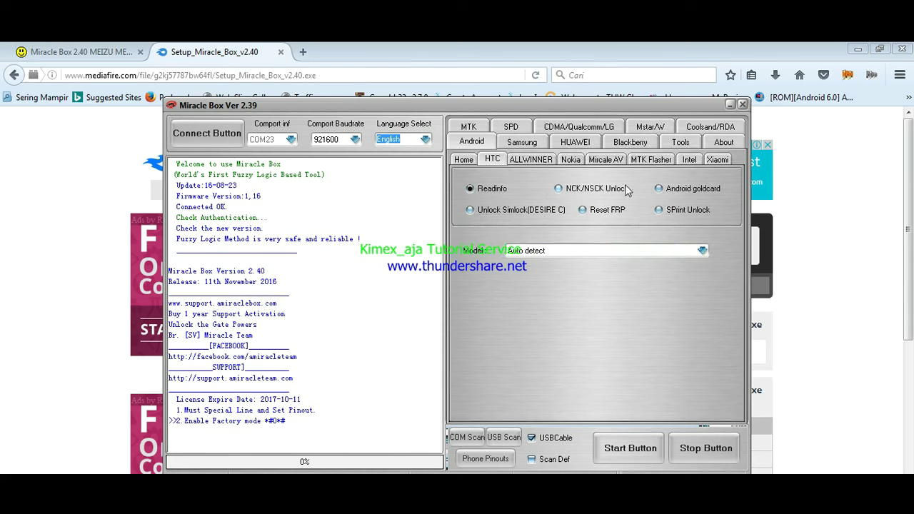
left_click(516, 130)
left_click(467, 131)
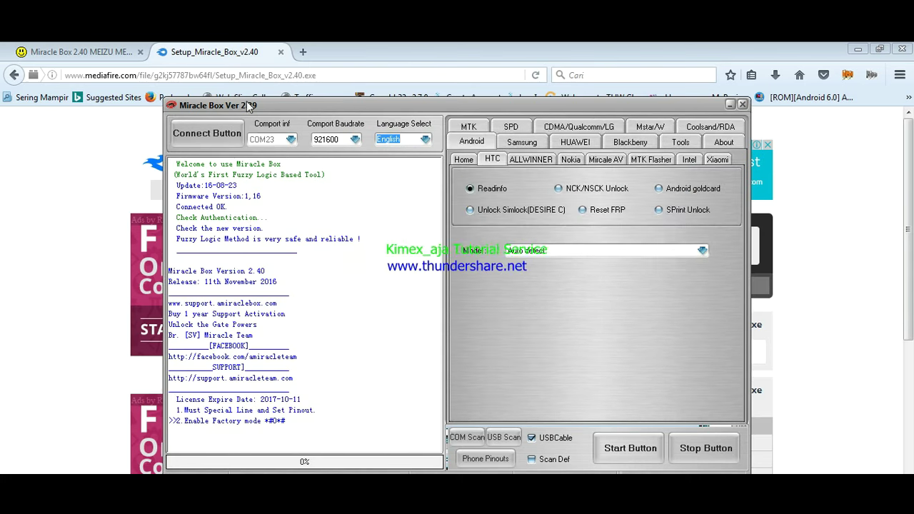
left_click(469, 127)
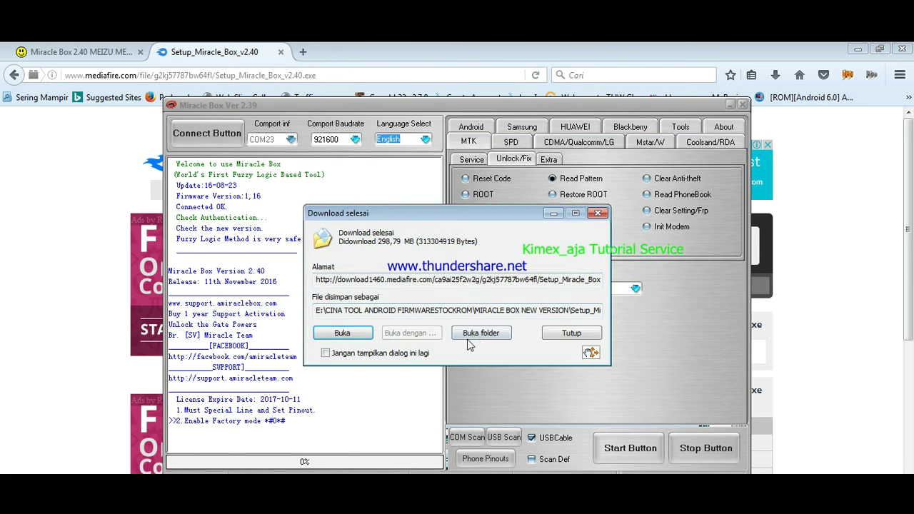
Open the folder of the finished Setup_Miracle_Box_v2.40 download and browse from it to Program Files on Local Disk (C:).
left_click(481, 334)
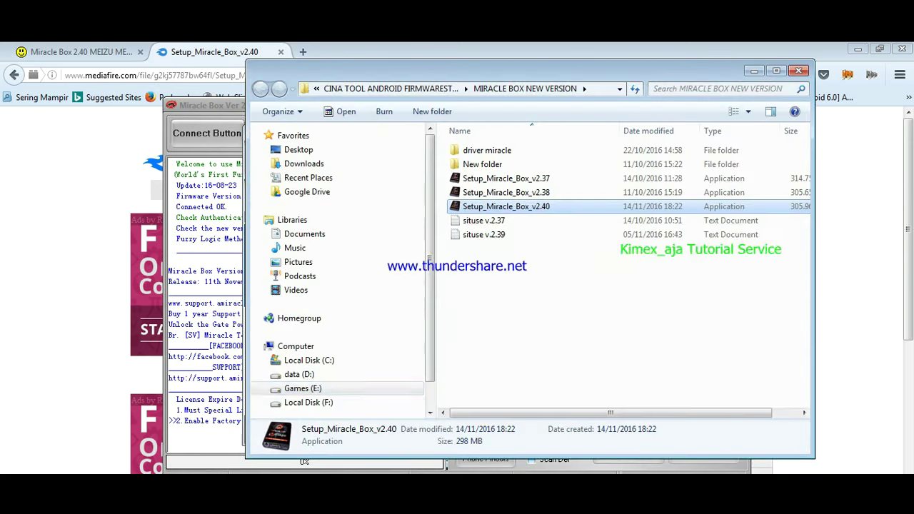
left_click(314, 361)
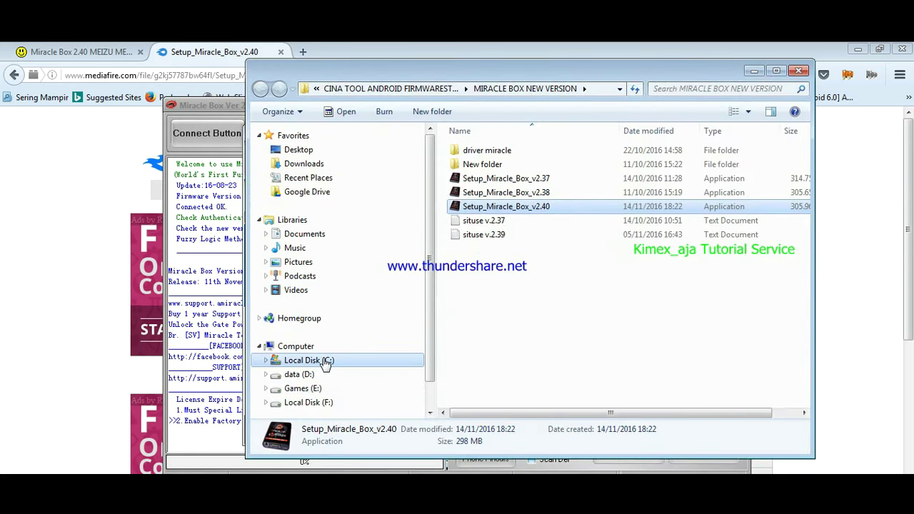
left_click(776, 70)
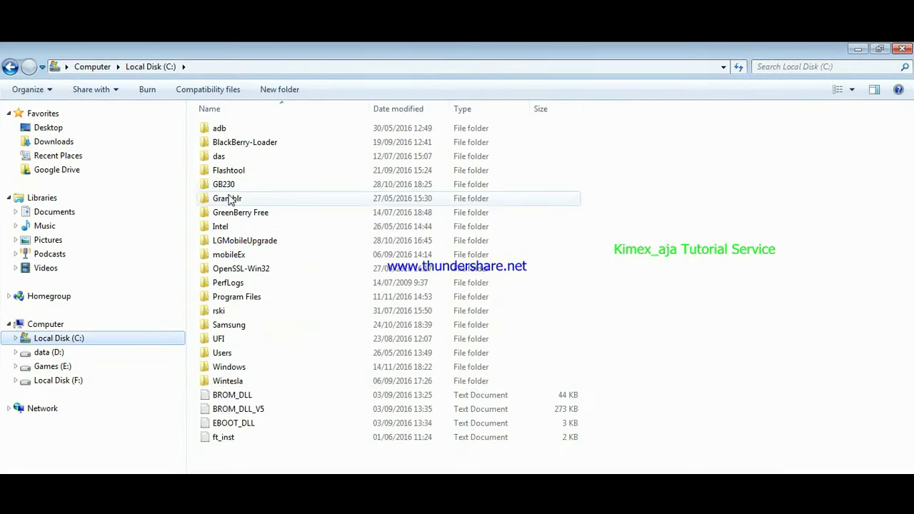
double_click(249, 296)
Try to permanently delete the Miracle Box folder from Program Files.
scroll(261, 249, "down", 3)
scroll(269, 230, "down", 5)
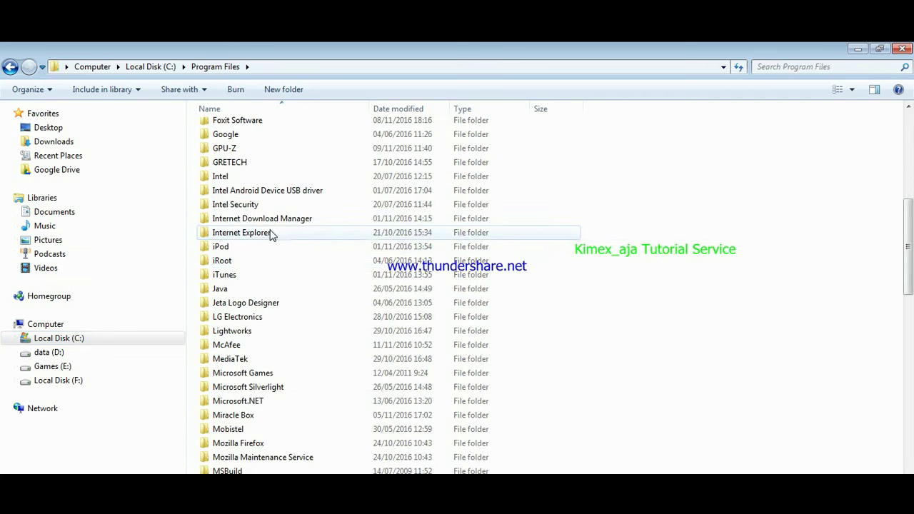
left_click(249, 417)
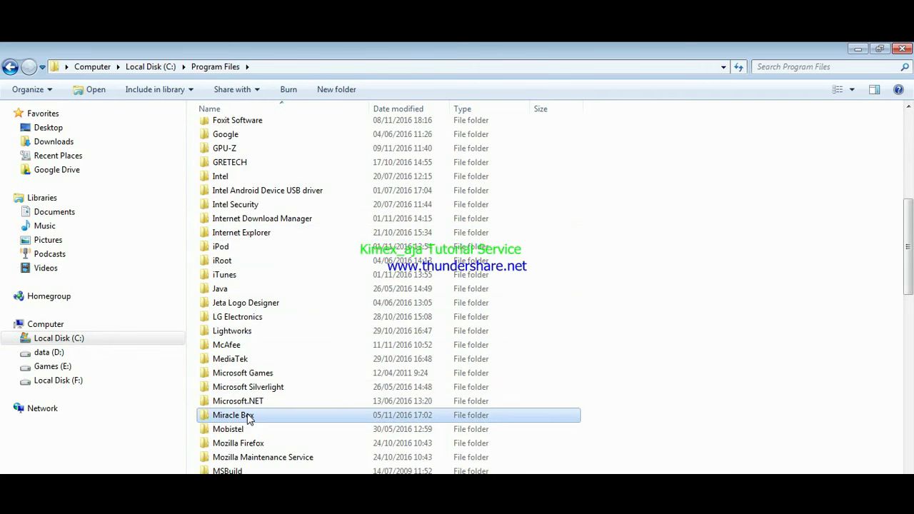
key("shift+Delete")
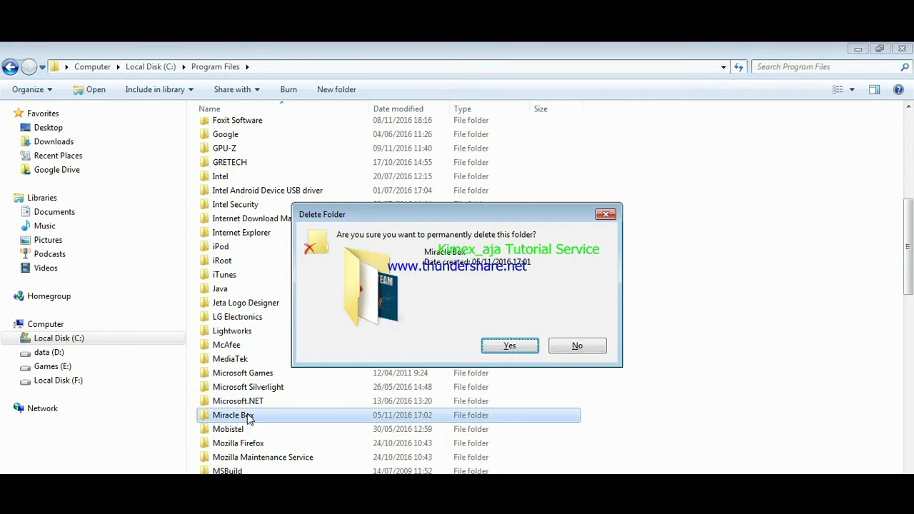
left_click(509, 345)
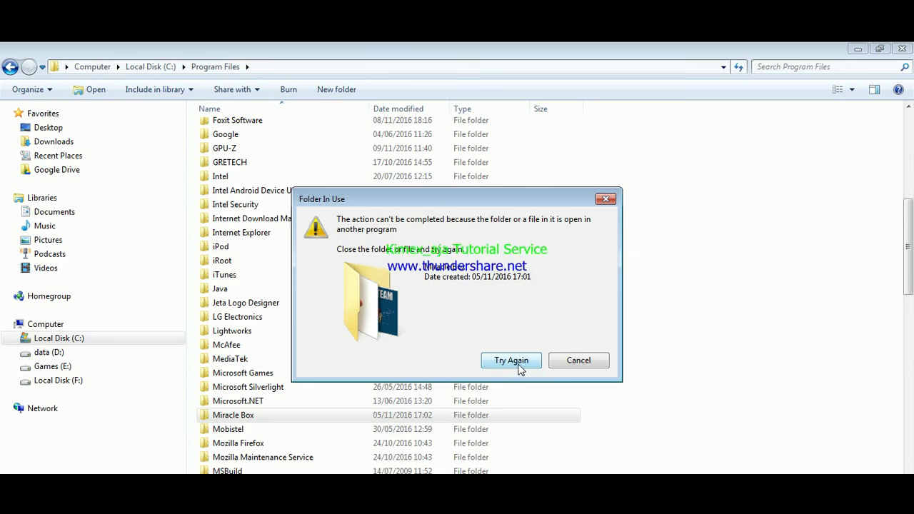
left_click(606, 199)
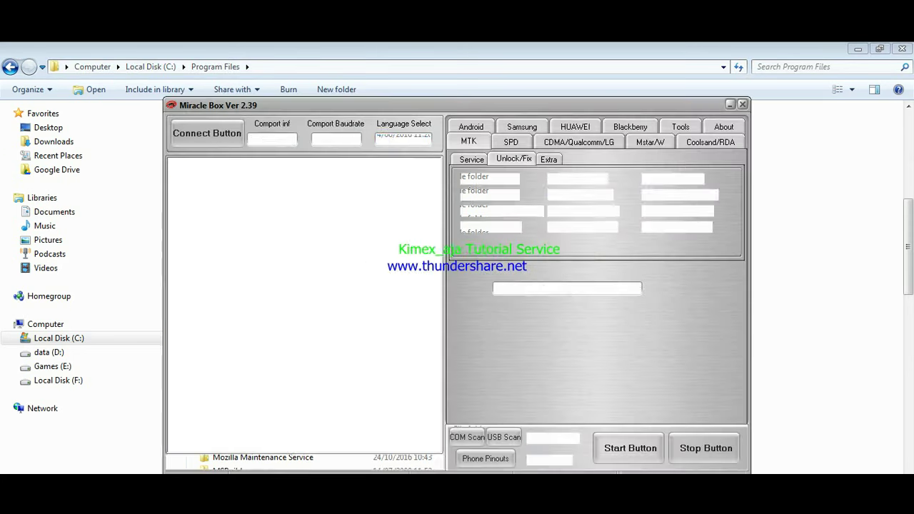
Close the running Miracle Box Ver 2.39 program.
left_click(743, 105)
left_click(437, 330)
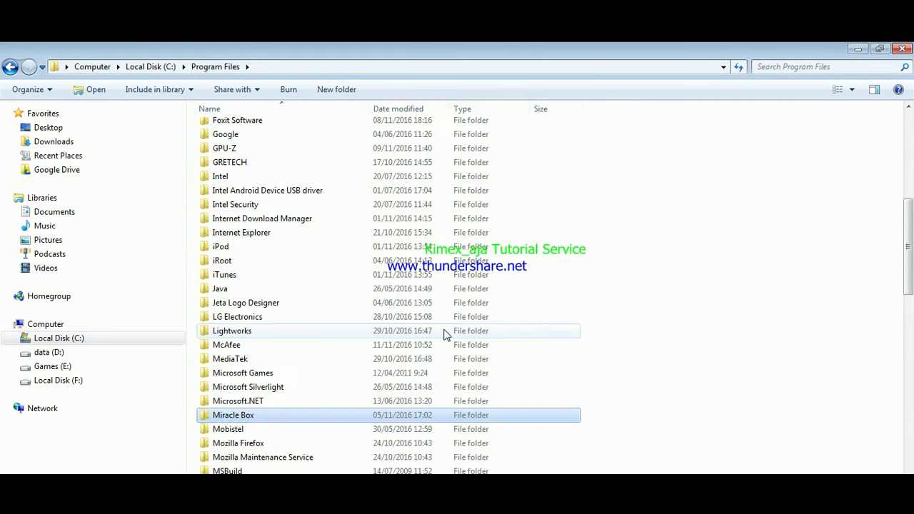
Try again to permanently delete the Miracle Box folder, retry once, and cancel the deletion.
left_click(230, 415)
key("BackSpace")
key("Escape")
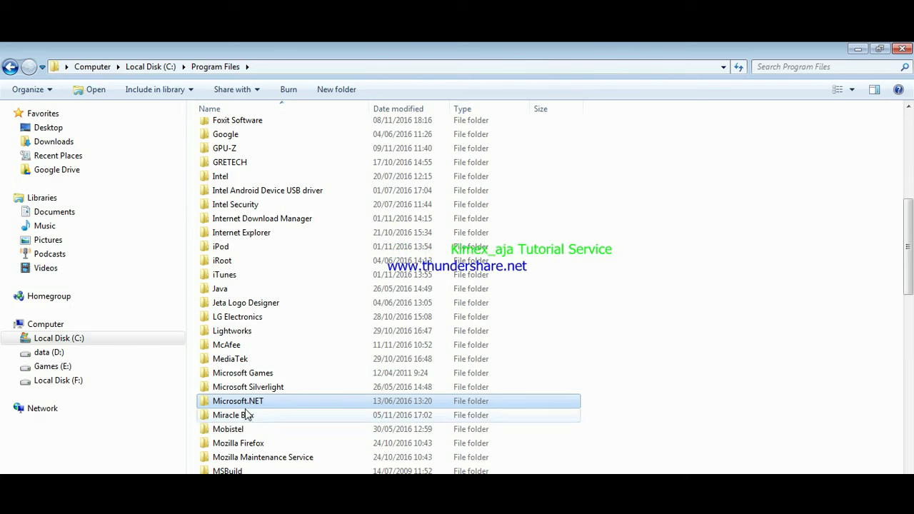
key("shift+Delete")
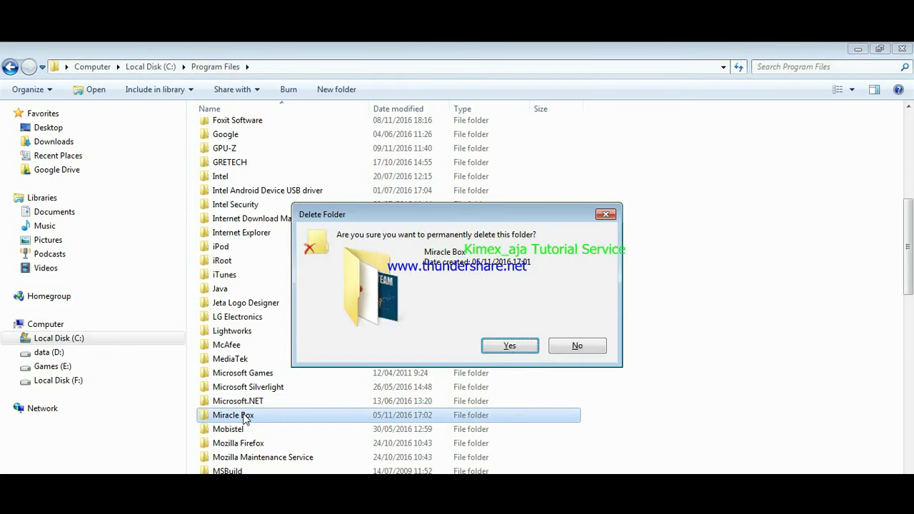
left_click(509, 346)
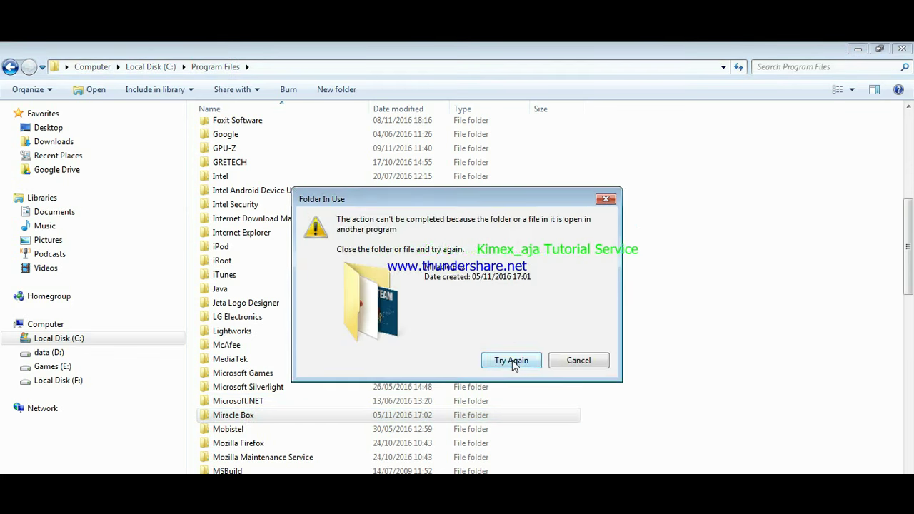
left_click(512, 360)
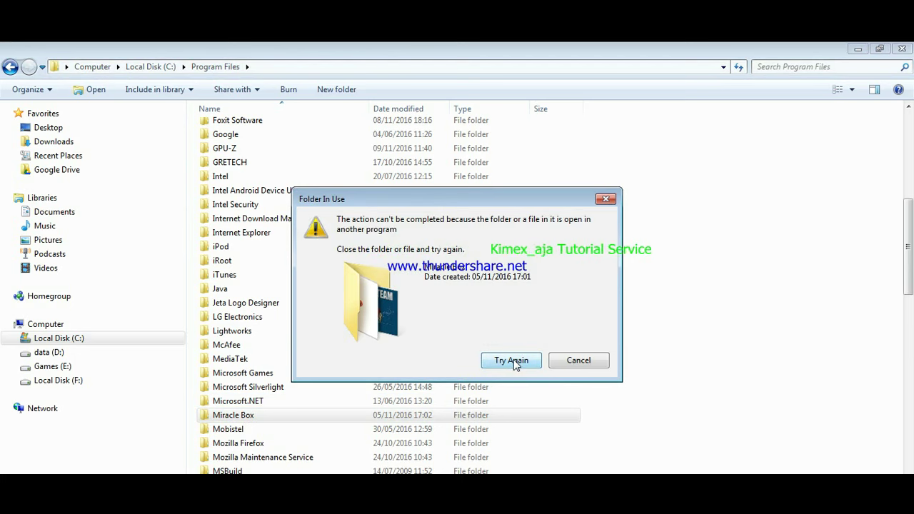
left_click(578, 361)
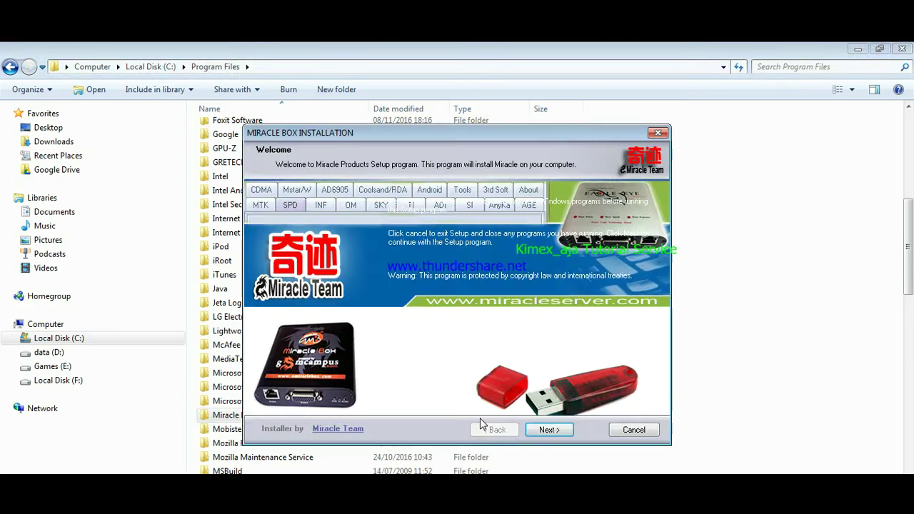
Abort the open Miracle Box installation wizard and confirm leaving it.
left_click(659, 133)
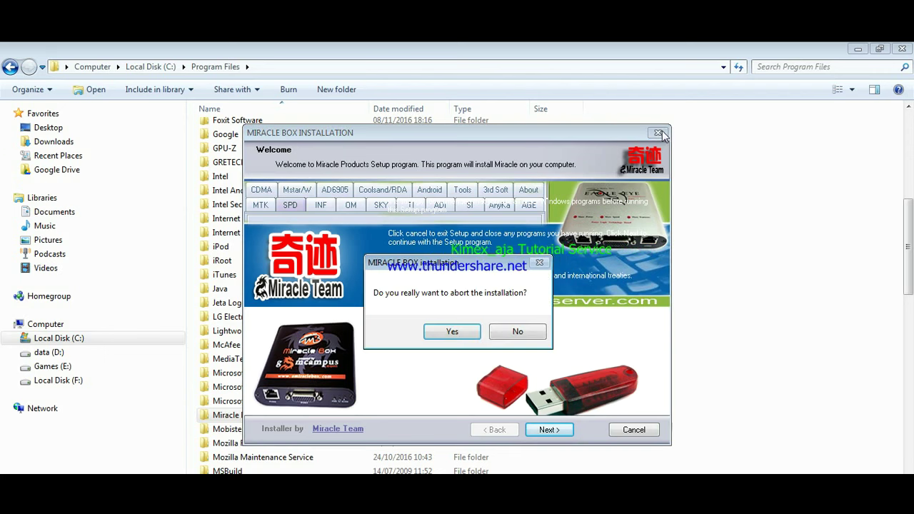
left_click(457, 330)
Try once more to permanently delete the Miracle Box folder from Program Files, and cancel the deletion.
left_click(249, 420)
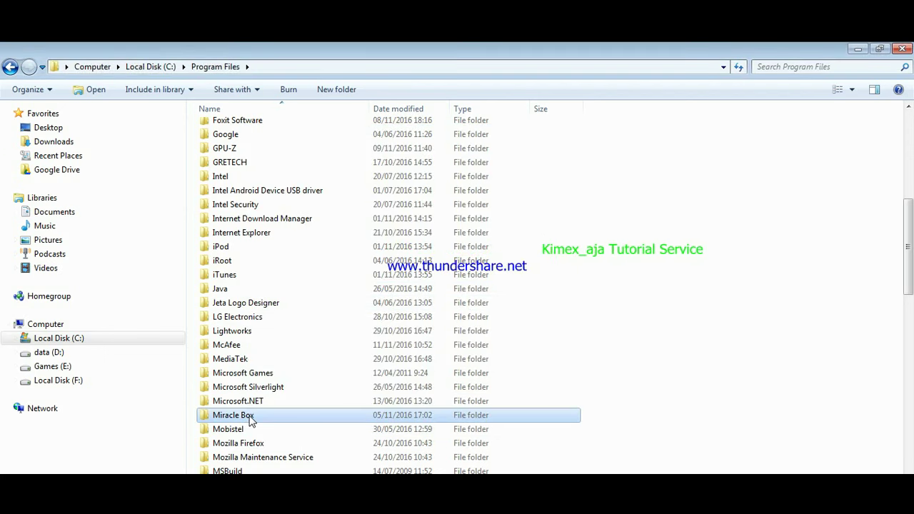
left_click(255, 418)
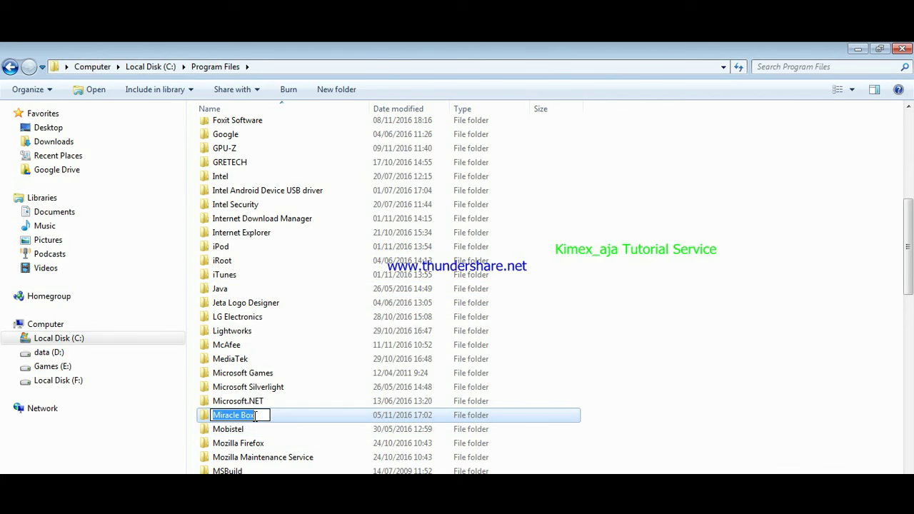
key("Escape")
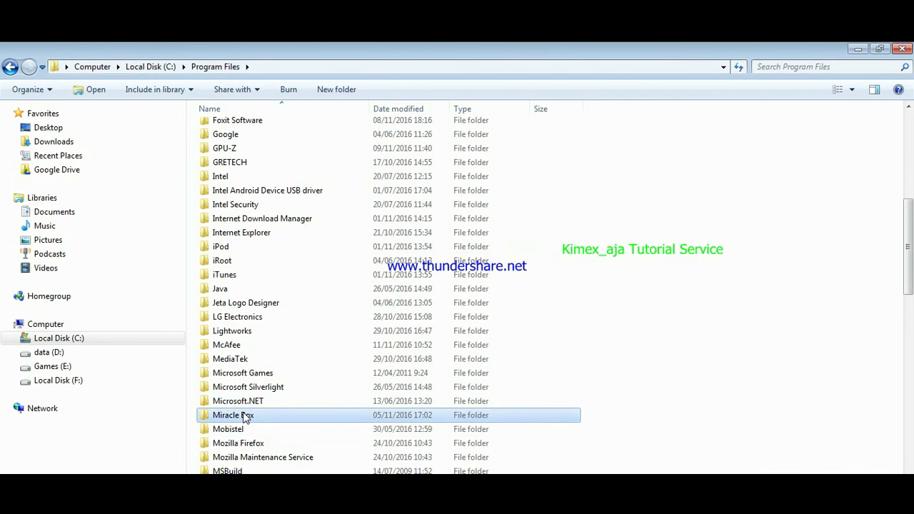
key("shift+Delete")
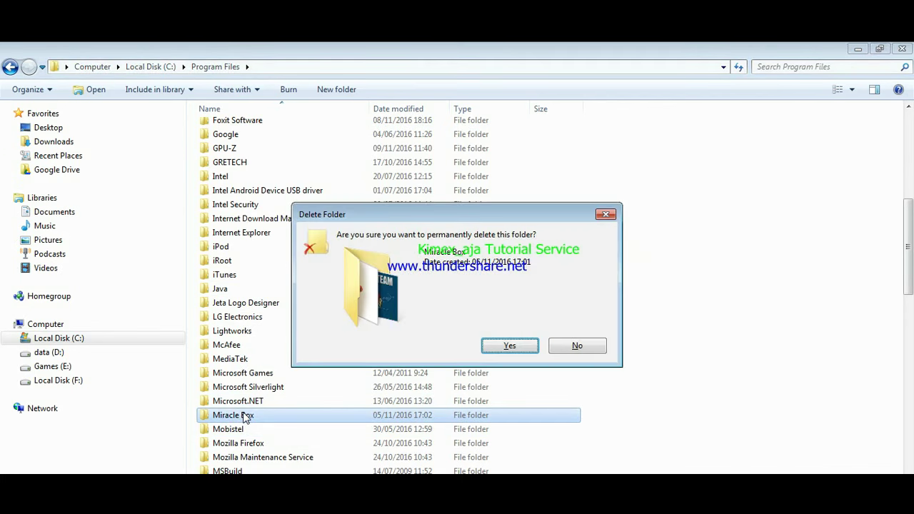
left_click(508, 346)
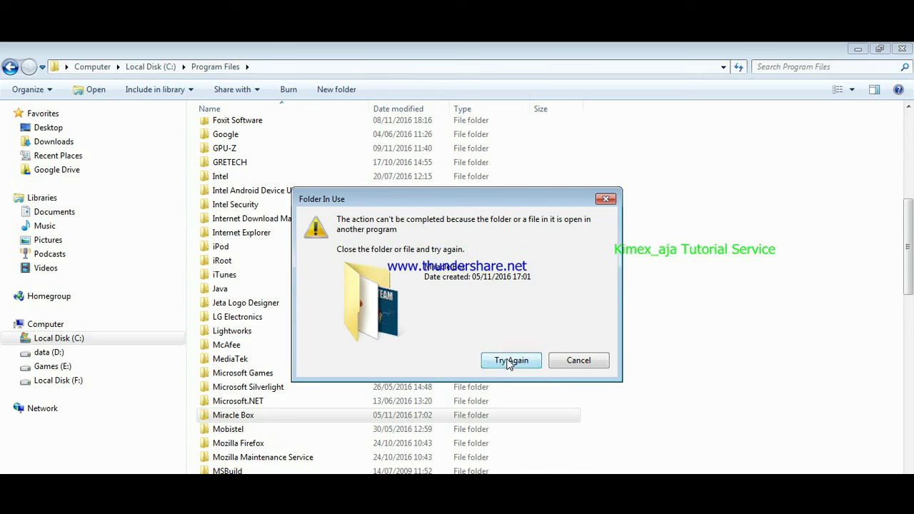
left_click(580, 360)
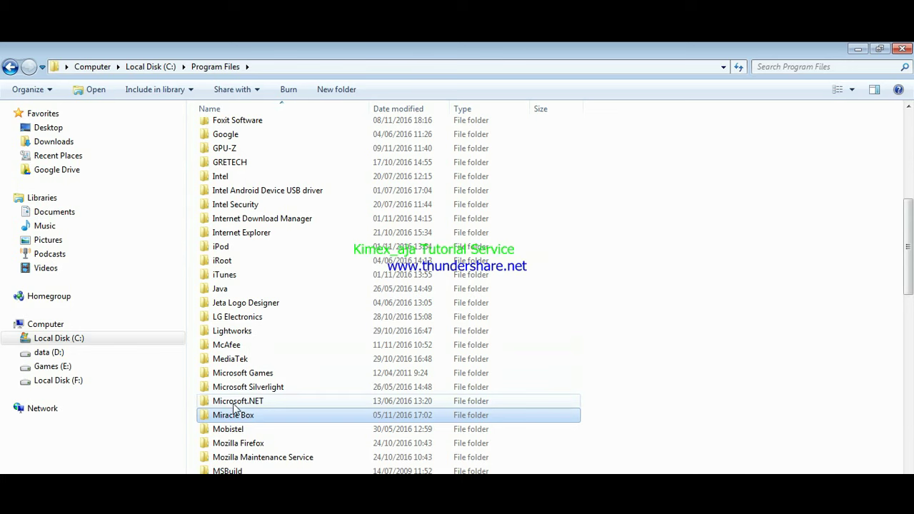
Inspect the contents of the Miracle Box folder, return to Program Files and try deleting the folder permanently once again.
double_click(371, 415)
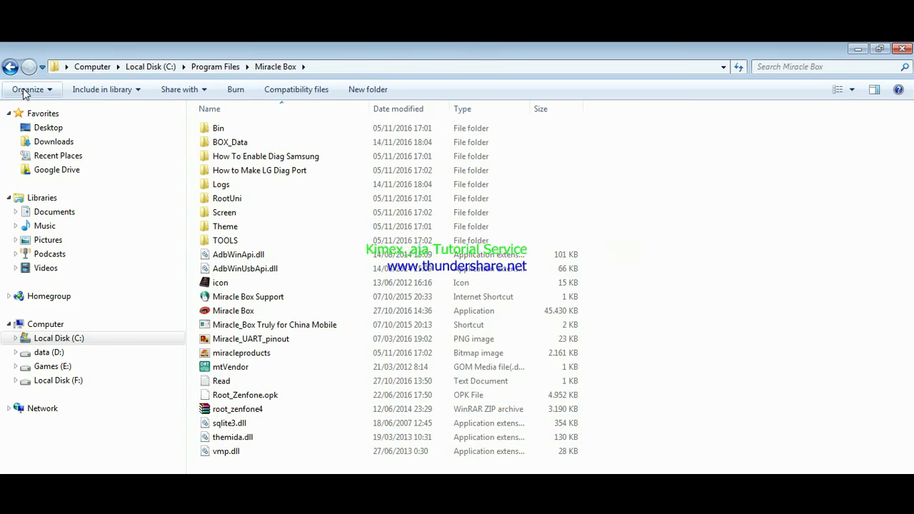
left_click(10, 67)
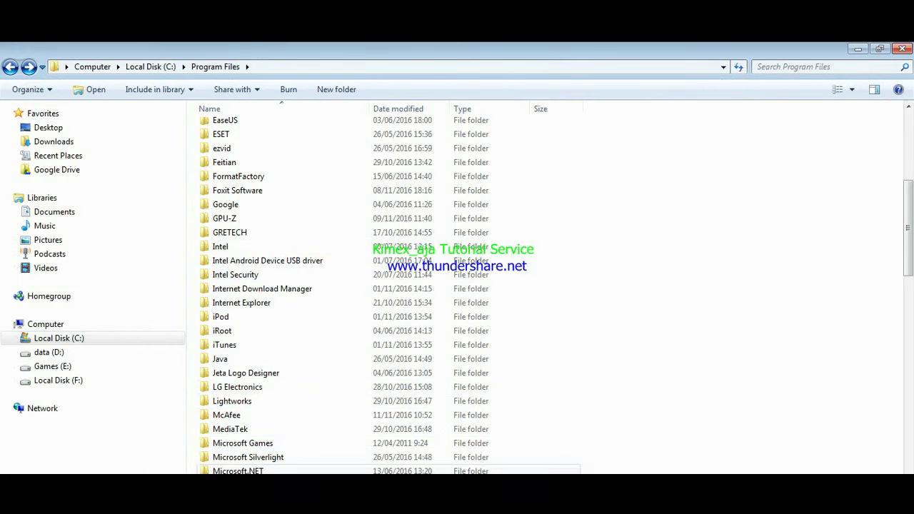
key("shift+Delete")
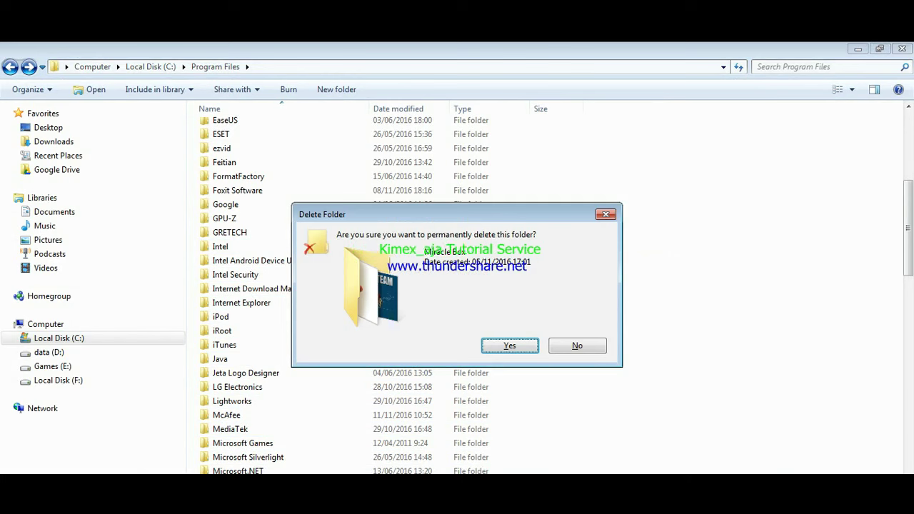
left_click(509, 345)
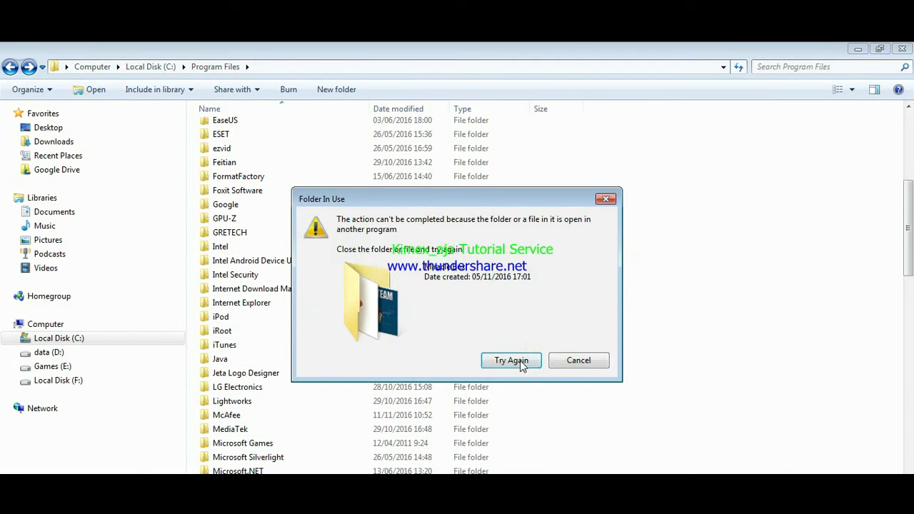
left_click(574, 361)
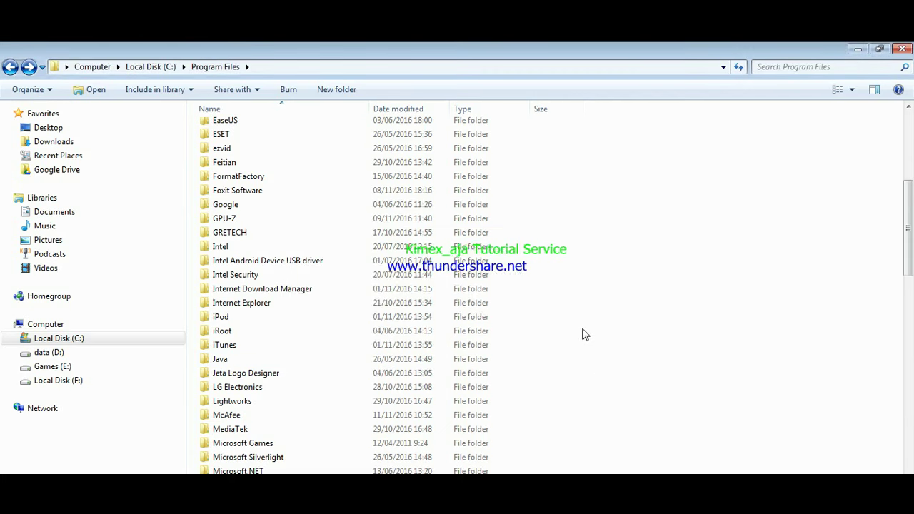
Go back to the MIRACLE BOX NEW VERSION folder and run Setup_Miracle_Box_v2.40, allowing it to start.
left_click(10, 66)
left_click(10, 66)
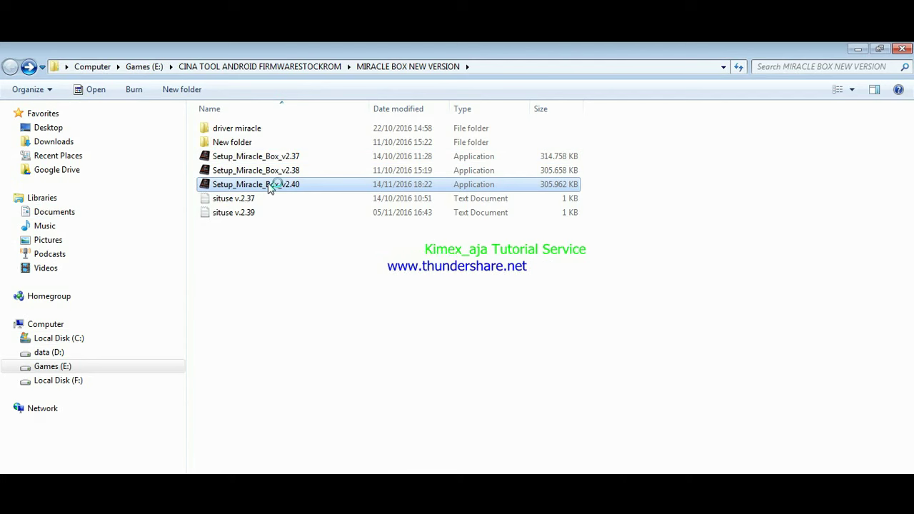
double_click(271, 187)
left_click(541, 334)
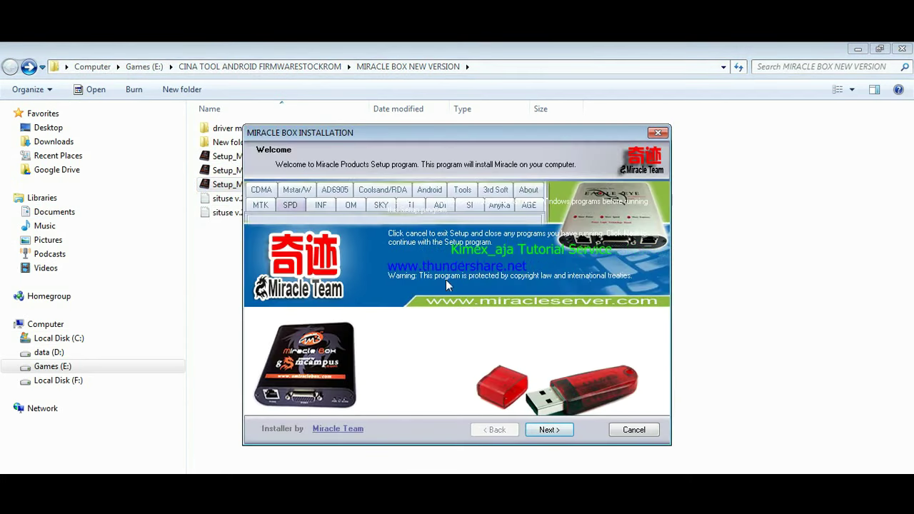
Accept the license agreement, proceed past the readme page and start the Miracle Box installation.
left_click(549, 430)
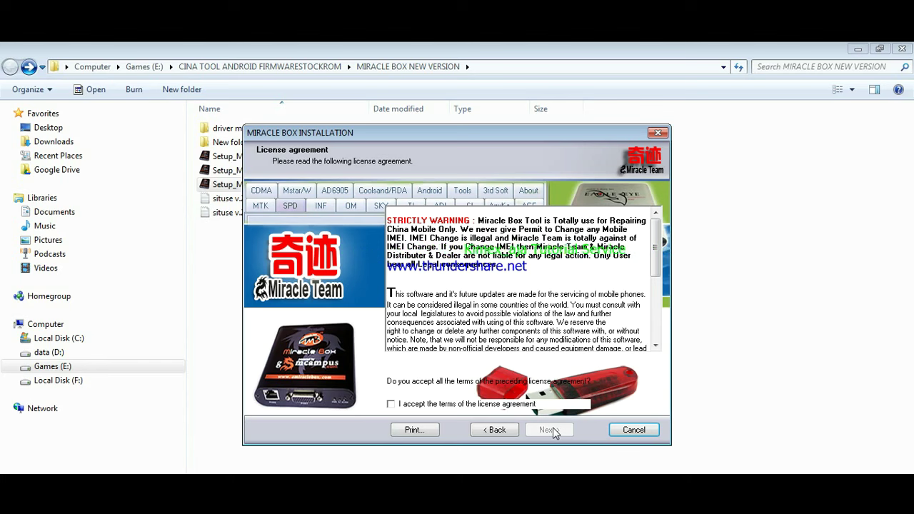
left_click(390, 404)
left_click(549, 430)
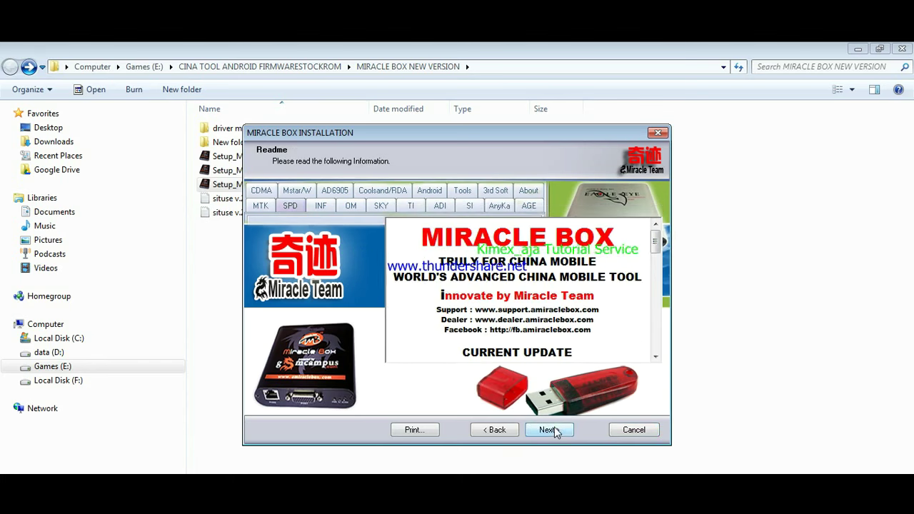
left_click(550, 430)
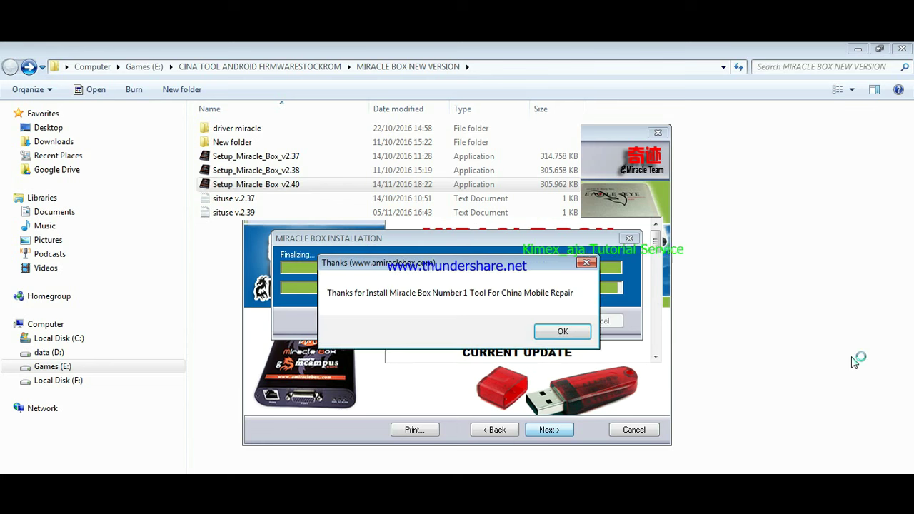
Acknowledge the thank-you message and run the PL-2303 USB-to-Serial driver setup with the Repair option.
left_click(563, 331)
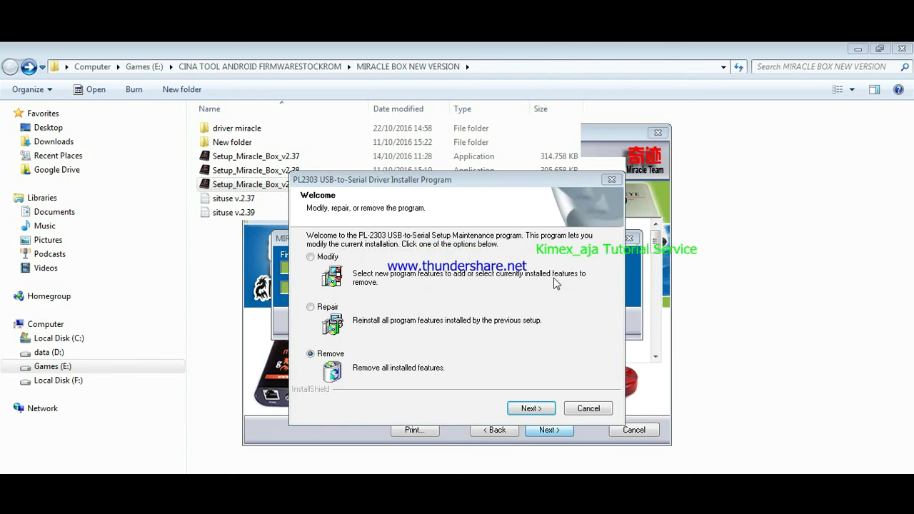
left_click(310, 307)
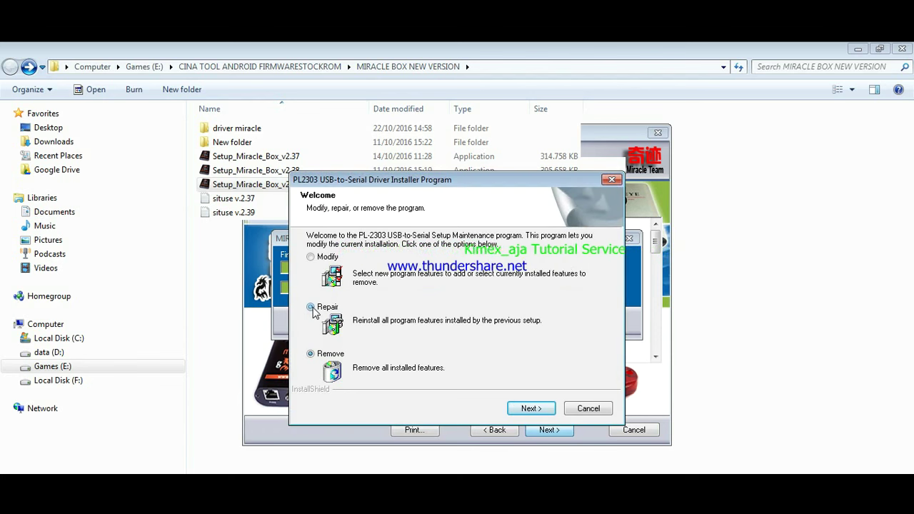
left_click(539, 413)
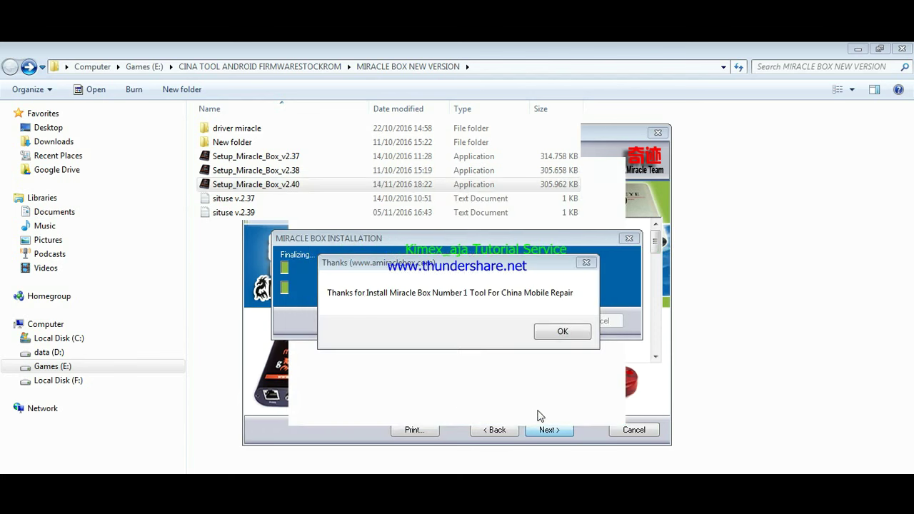
left_click(563, 332)
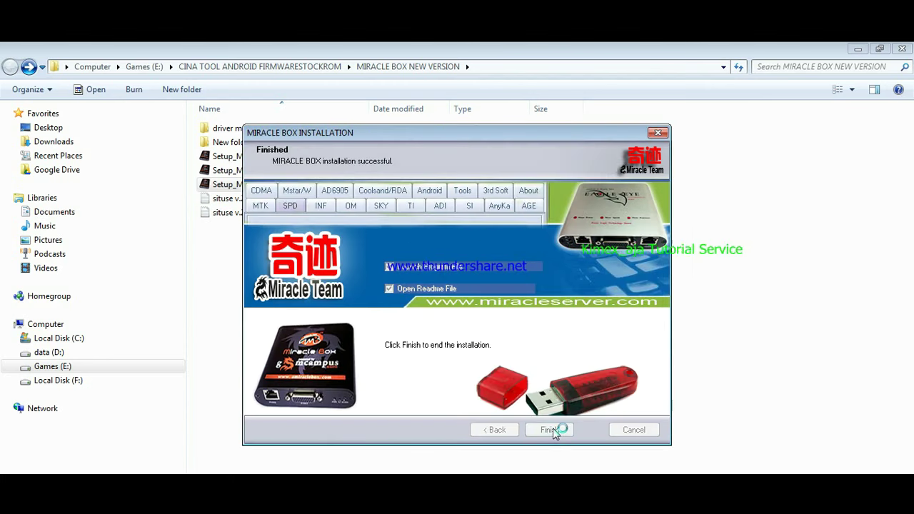
Finish the Miracle Box installation with the readme file opened, and reposition and enlarge the Upden window to read the update notes.
left_click(550, 429)
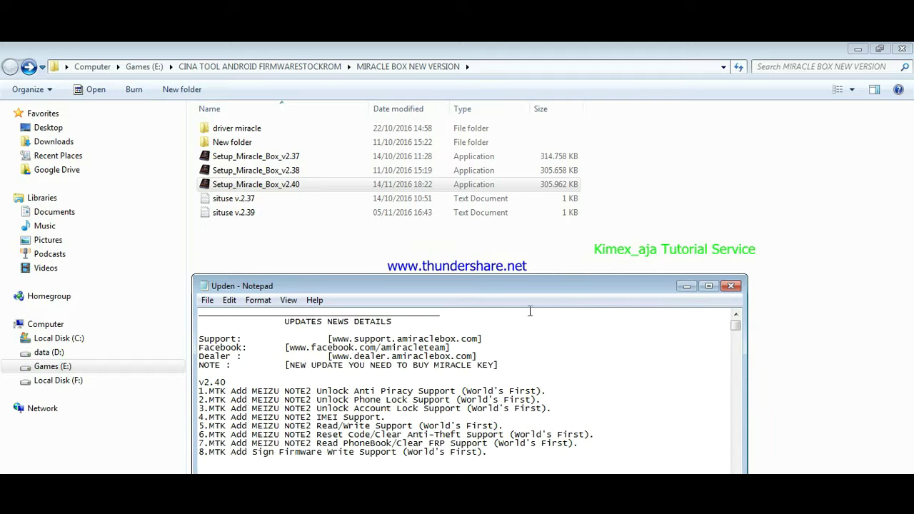
left_click_drag(530, 292, 534, 115)
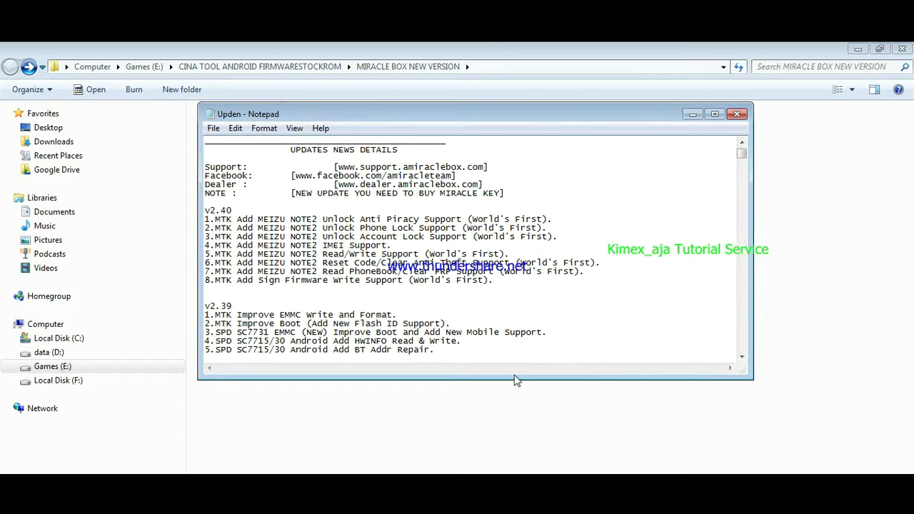
left_click_drag(509, 377, 511, 474)
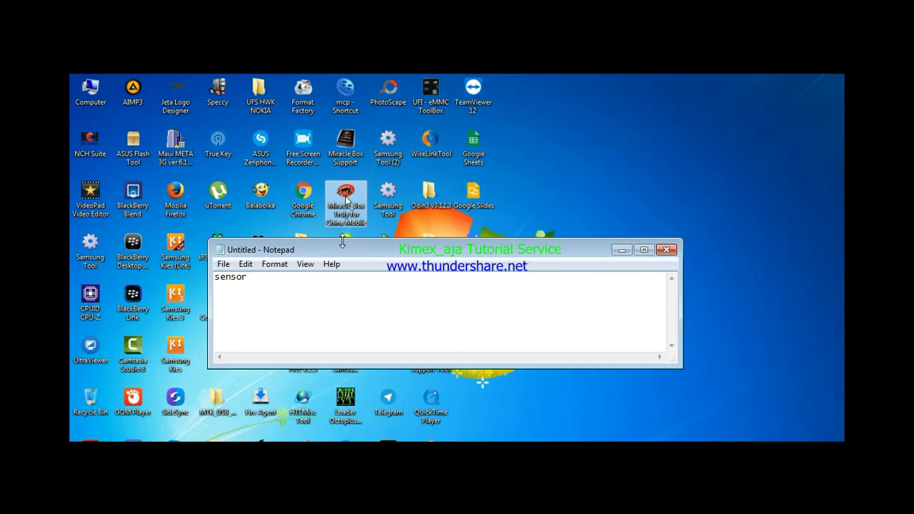
Launch Miracle Box Ver 2.40 from the desktop, show its About information and connect the box.
left_click_drag(343, 240, 342, 227)
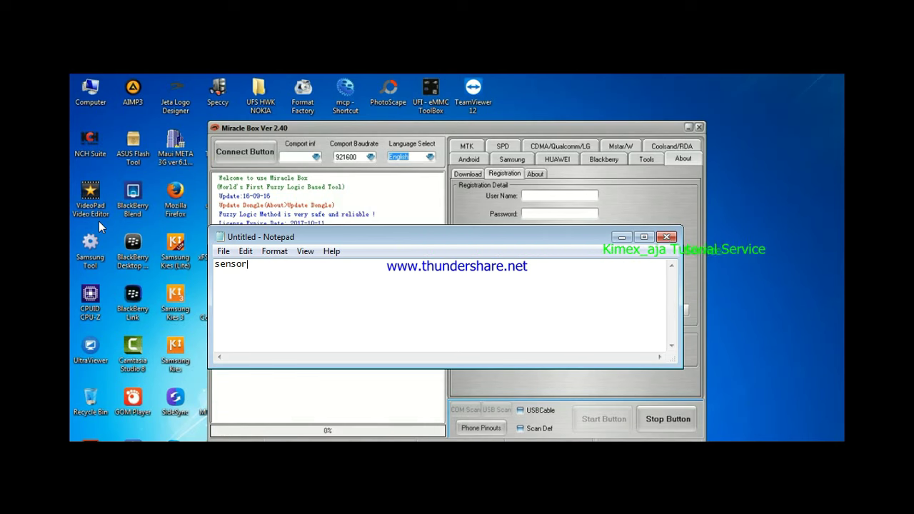
left_click(537, 176)
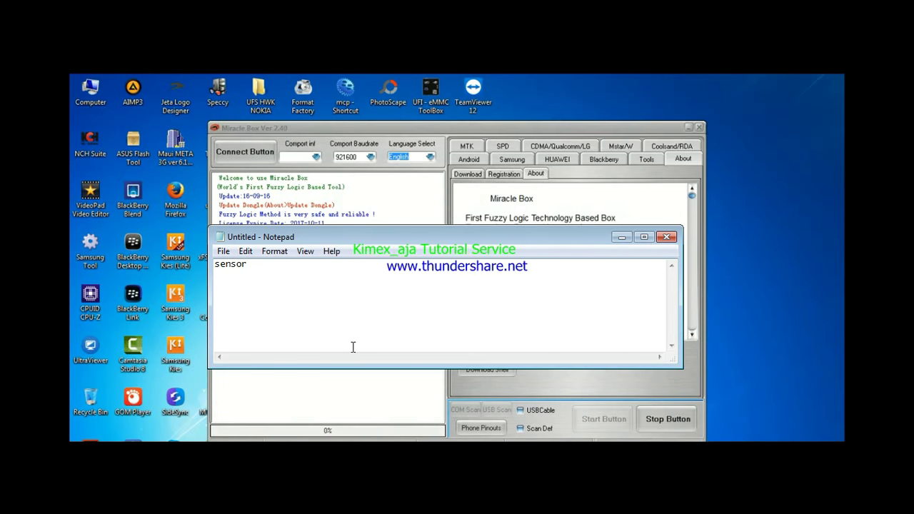
left_click(499, 370)
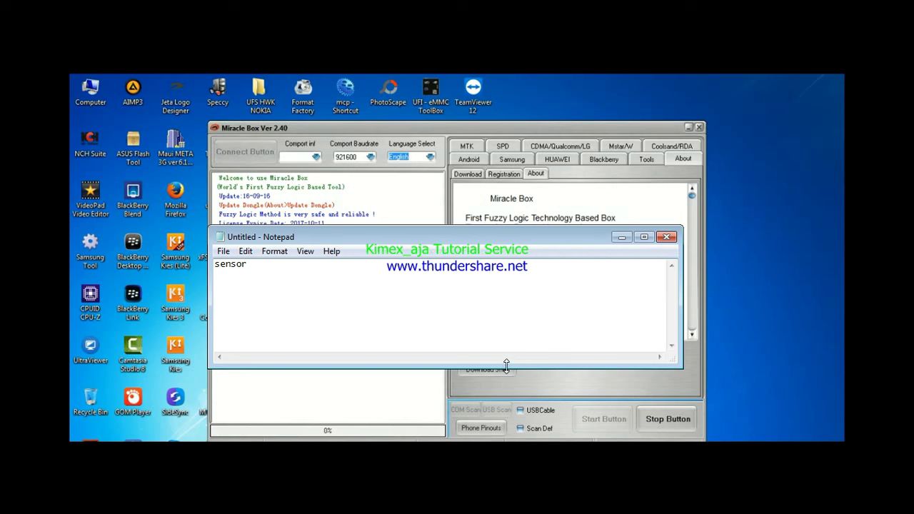
left_click(230, 317)
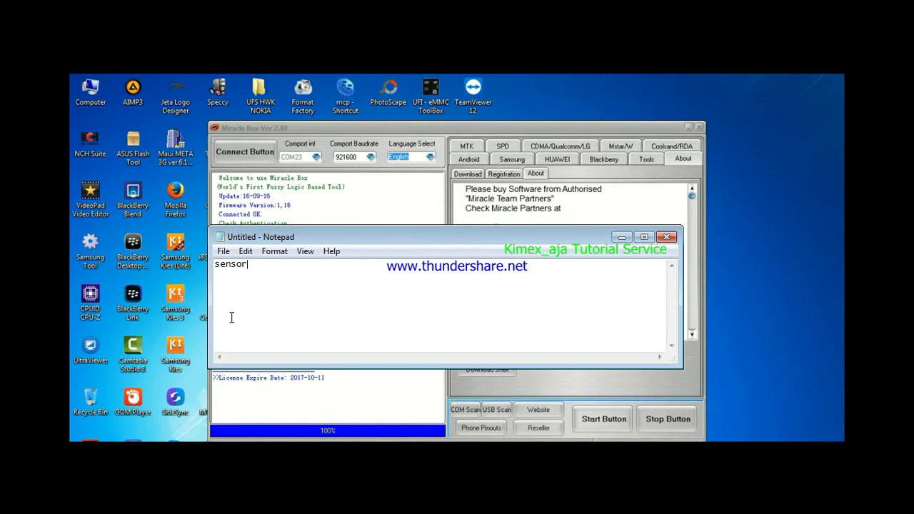
Review the Registration and Download sections of Miracle Box and connect the box again.
left_click(503, 175)
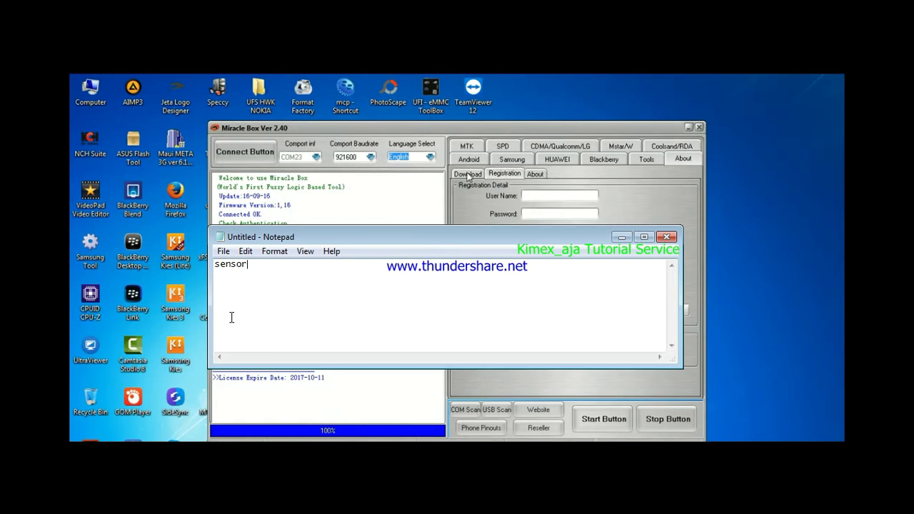
left_click(468, 174)
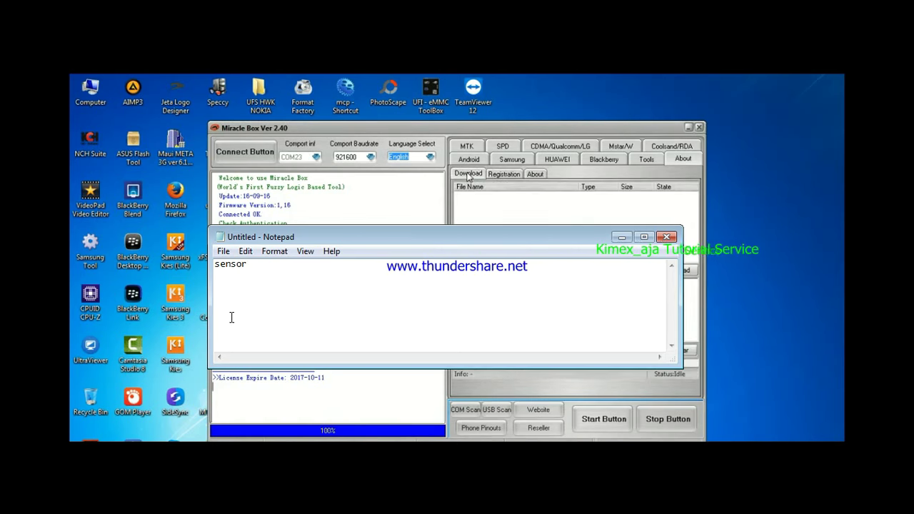
left_click(245, 152)
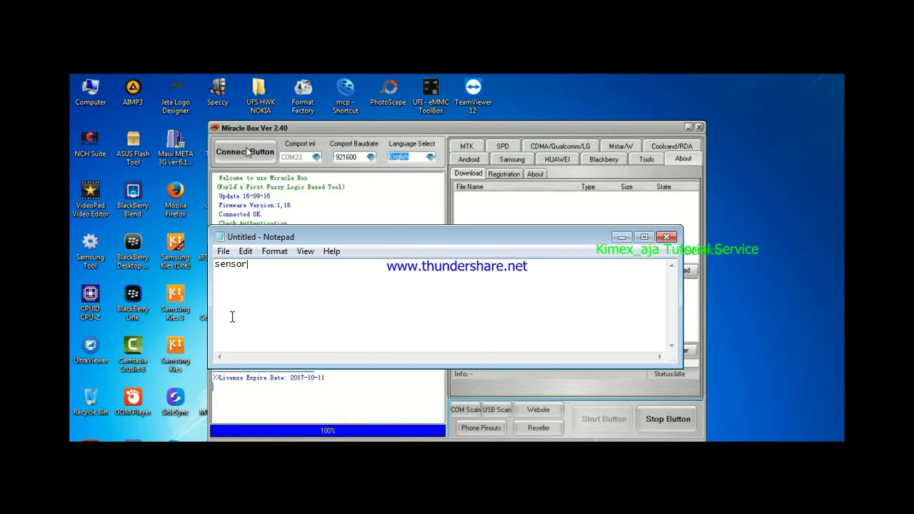
left_click_drag(292, 379, 326, 377)
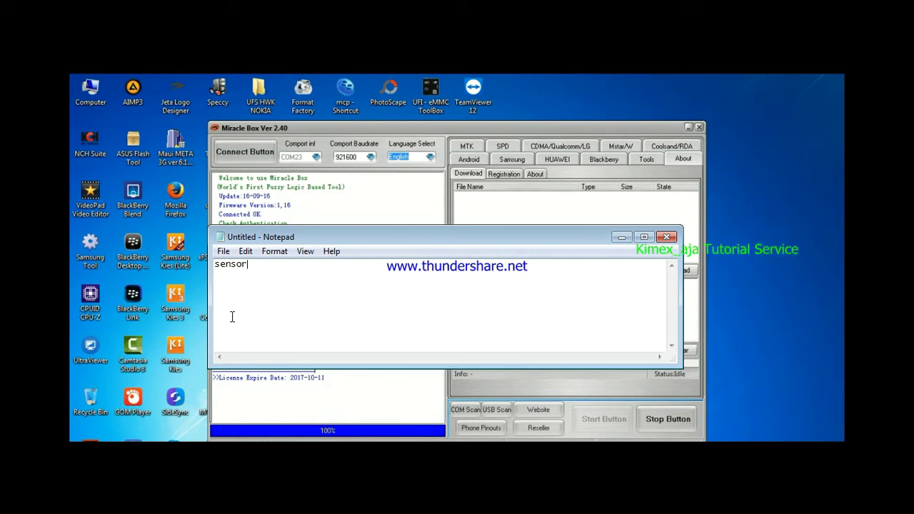
Minimize the Untitled Notepad window covering Miracle Box and review the Service, Unlock/Fix and Extra options for MTK.
left_click(469, 160)
left_click(466, 147)
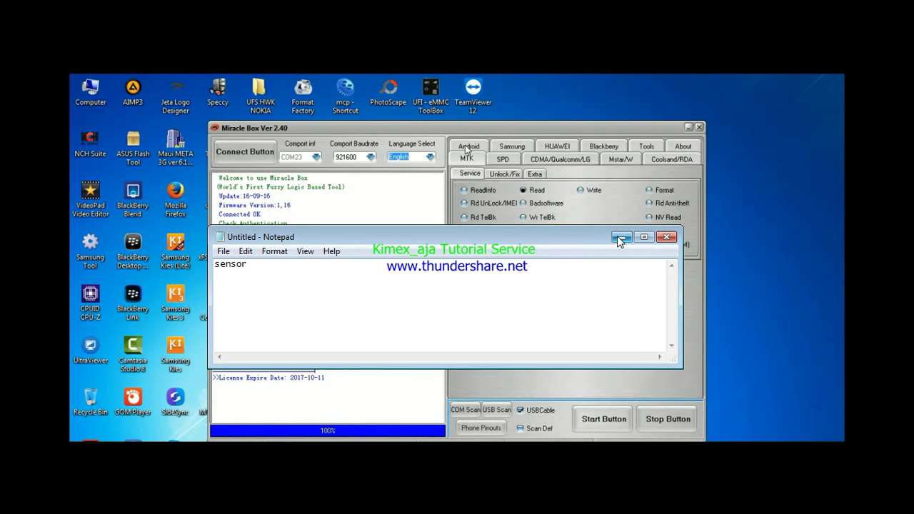
left_click(621, 237)
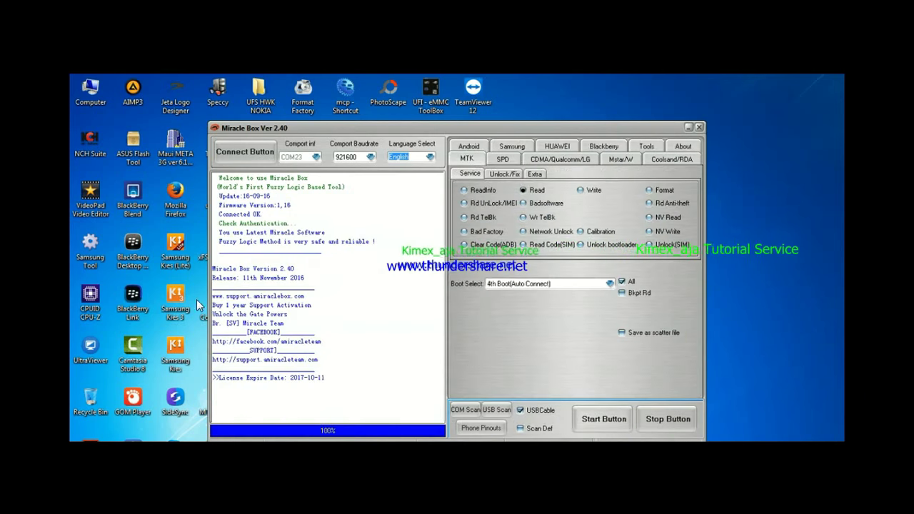
left_click(505, 174)
left_click(535, 173)
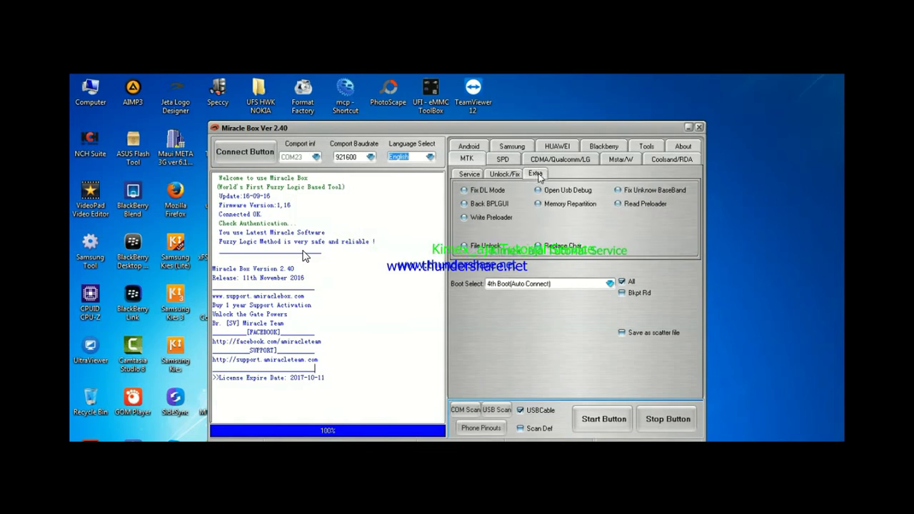
Review the functions offered for SPD, CDMA/Qualcomm/LG, Mstar/W, Coolsand/RDA, Samsung and Blackberry.
left_click(502, 161)
left_click(554, 161)
left_click(625, 162)
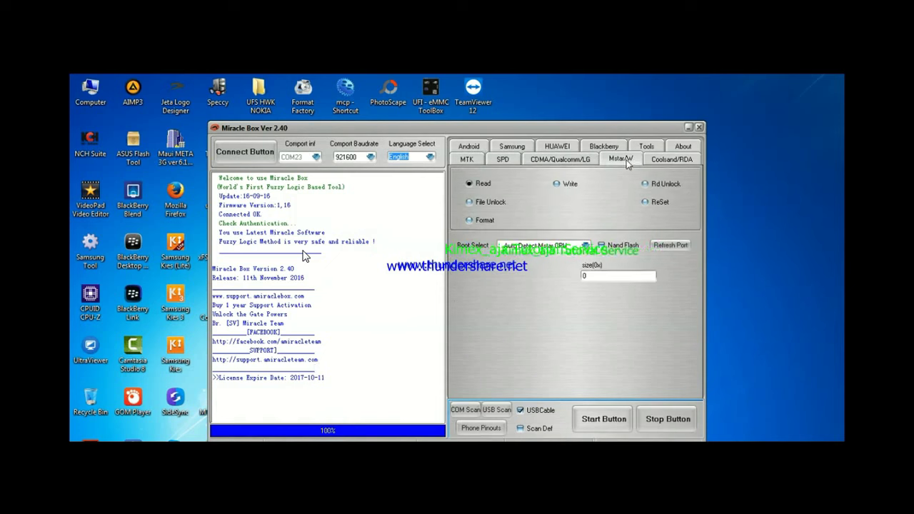
left_click(674, 163)
left_click(511, 147)
left_click(533, 148)
left_click(605, 148)
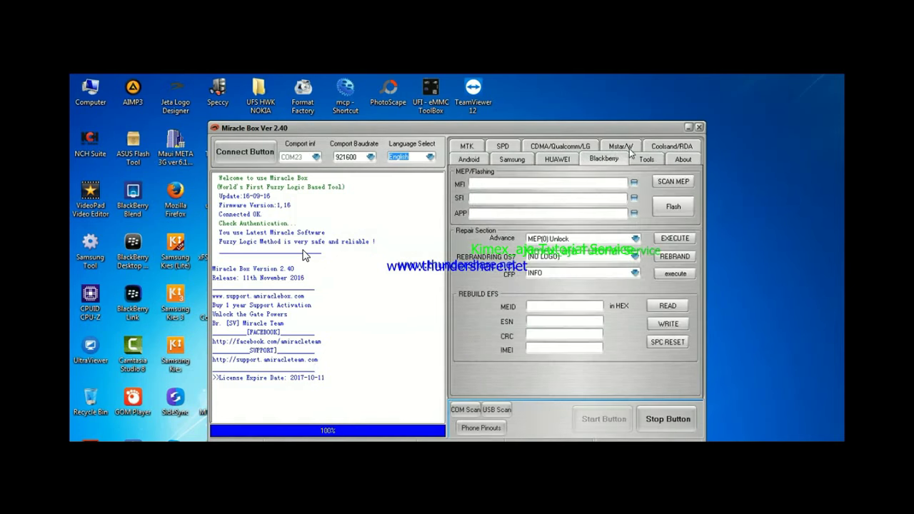
left_click(671, 147)
left_click(607, 147)
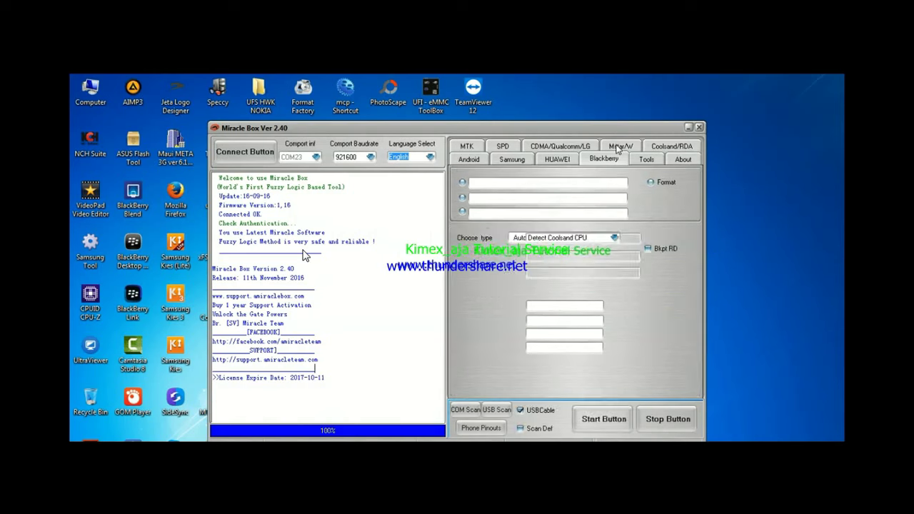
Choose MEIZU note2 Unlock Anti piracy among the MTK Unlock/Fix functions, with boot option 11th Boot(MEIZU note 2 & 6582 & 6571/2).
left_click(465, 147)
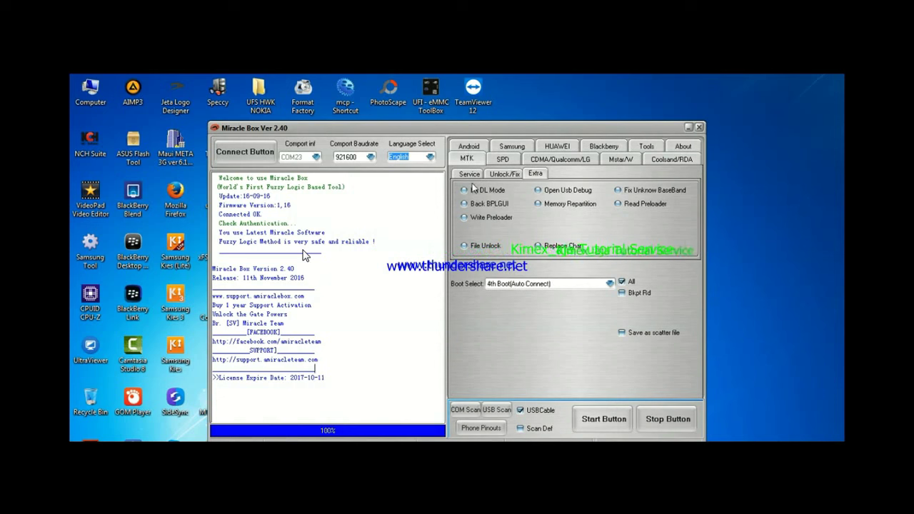
left_click(506, 175)
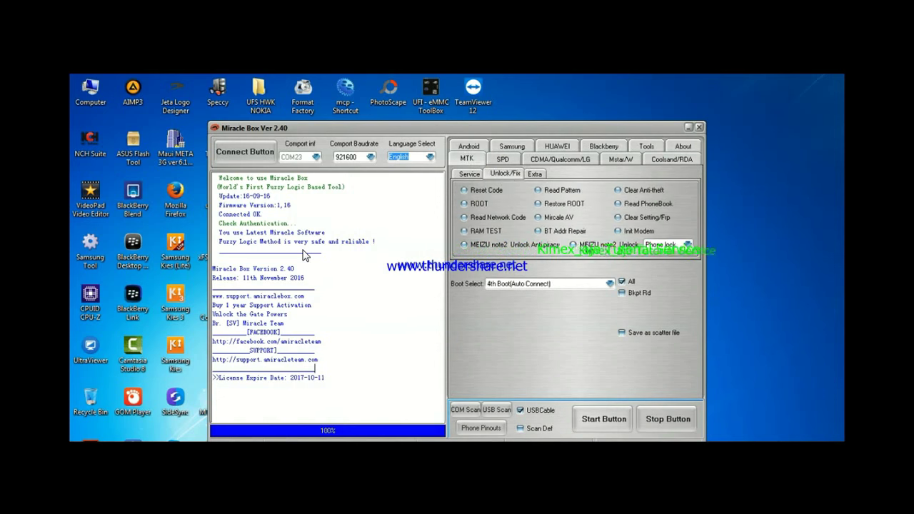
left_click(574, 245)
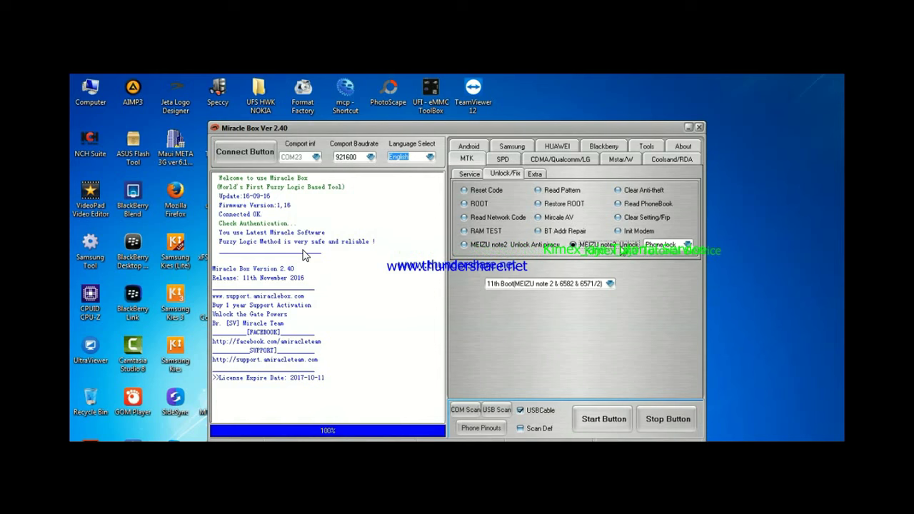
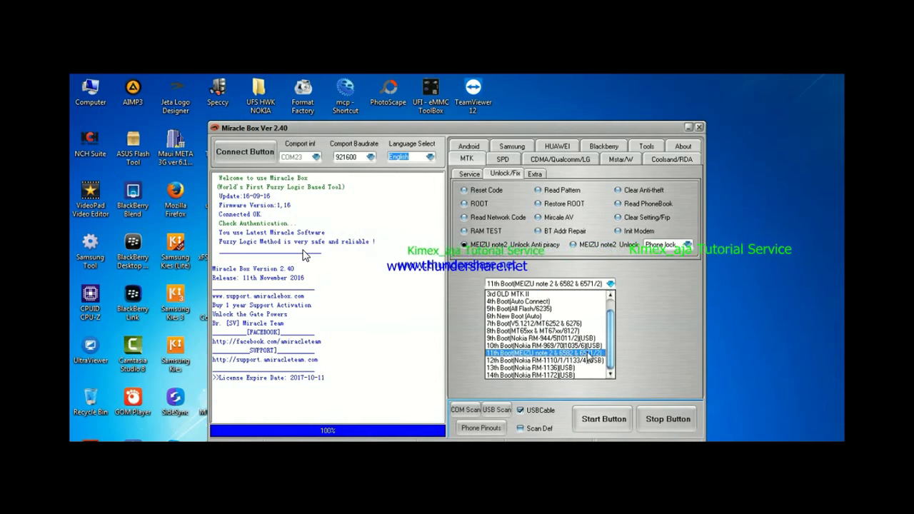
left_click(571, 354)
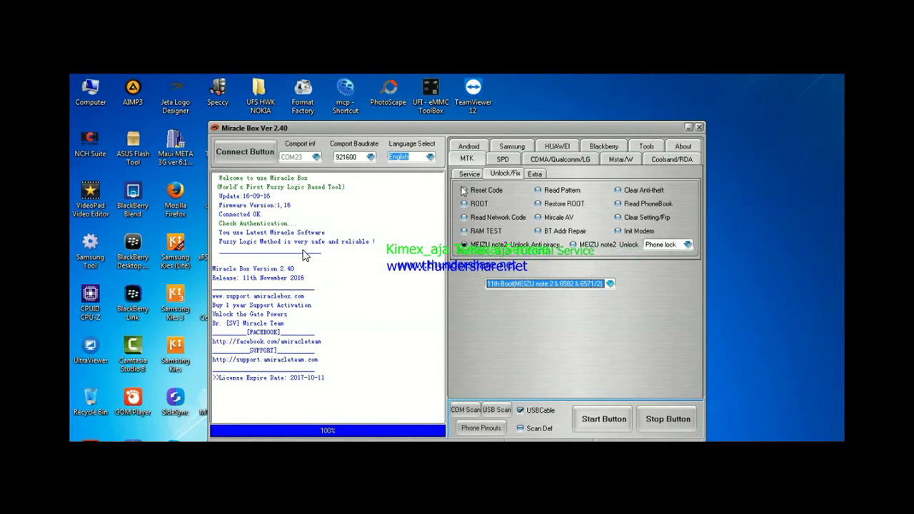
Review the Android Home, HTC and ALLWINNER functions and those for Samsung, Blackberry and Coolsand/RDA.
left_click(469, 148)
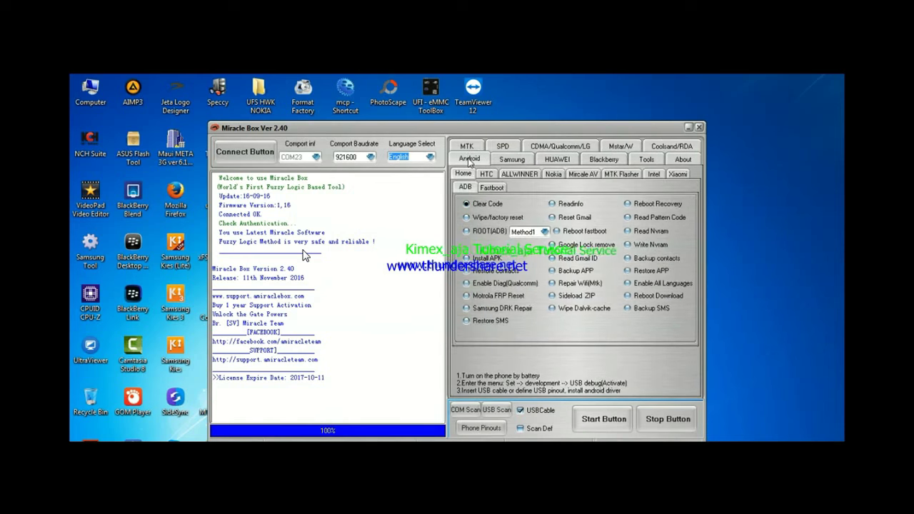
left_click(487, 174)
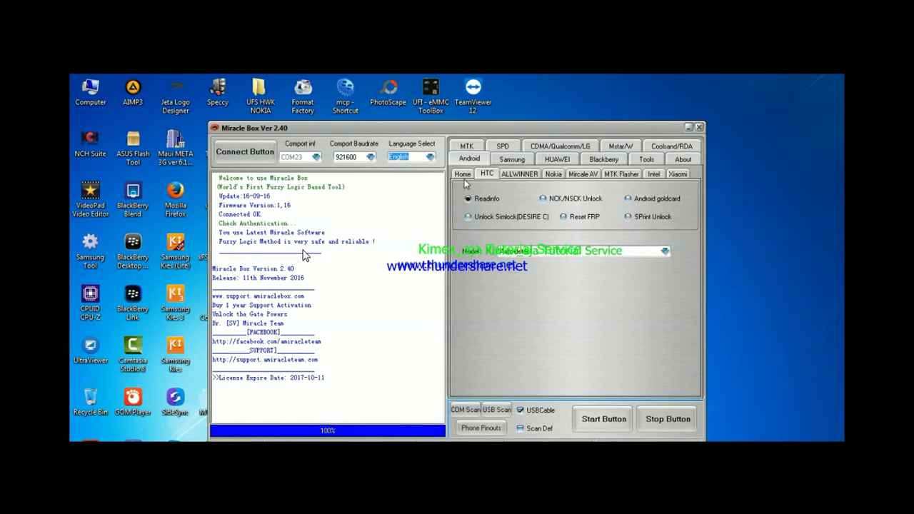
left_click(518, 176)
left_click(514, 162)
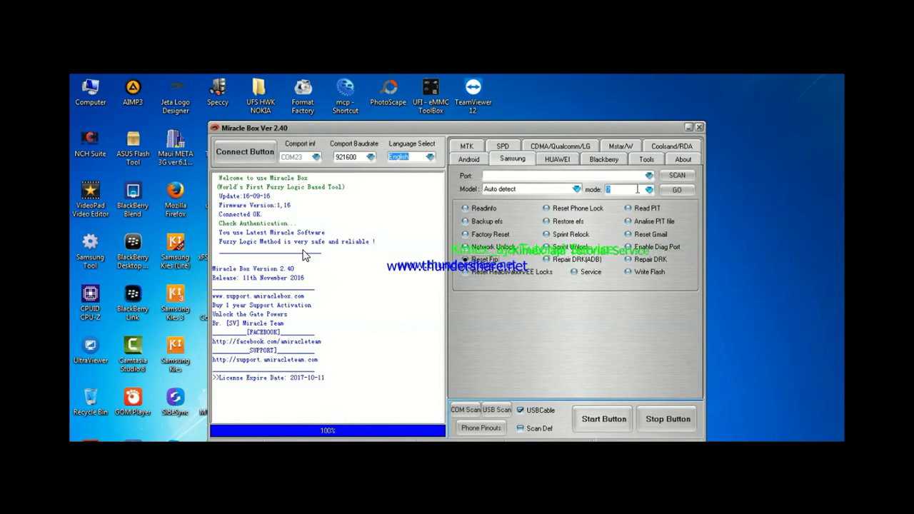
left_click(608, 164)
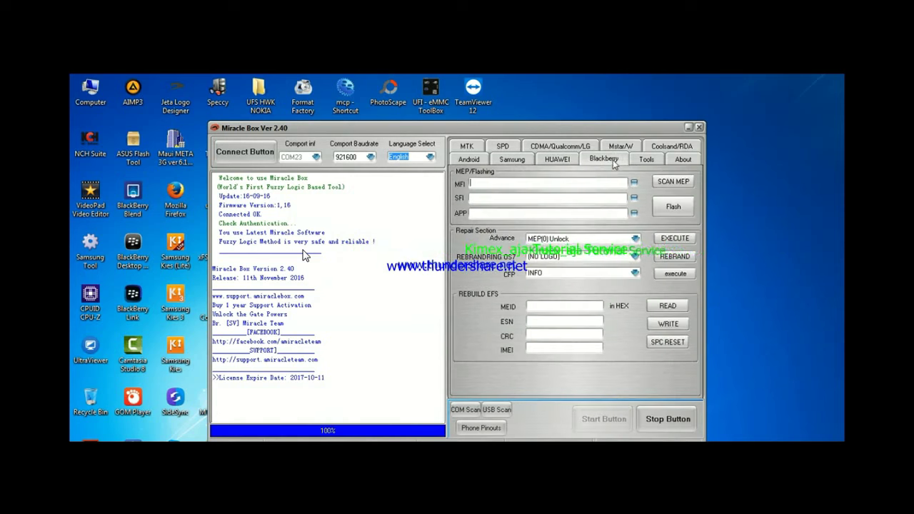
left_click(669, 150)
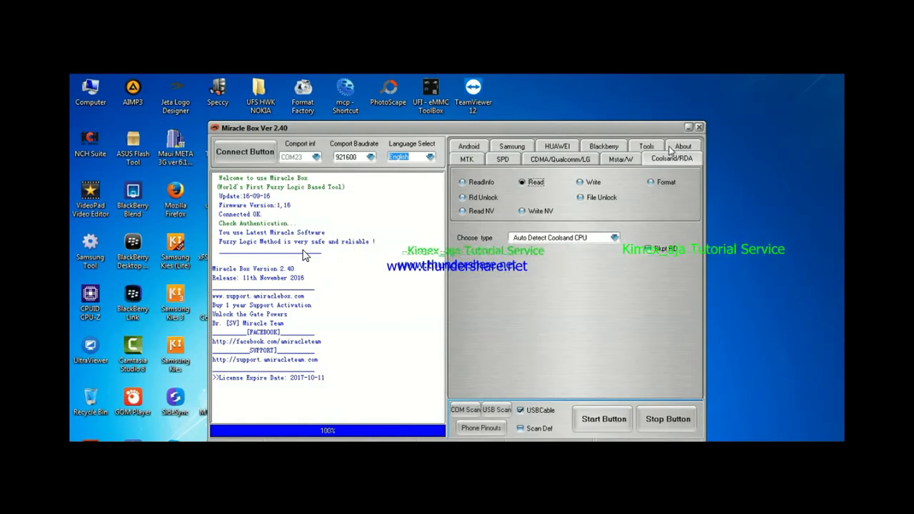
Look through the Samsung, MTK, HUAWEI, SPD, Android and Coolsand/RDA functions once more.
left_click(505, 147)
left_click(467, 147)
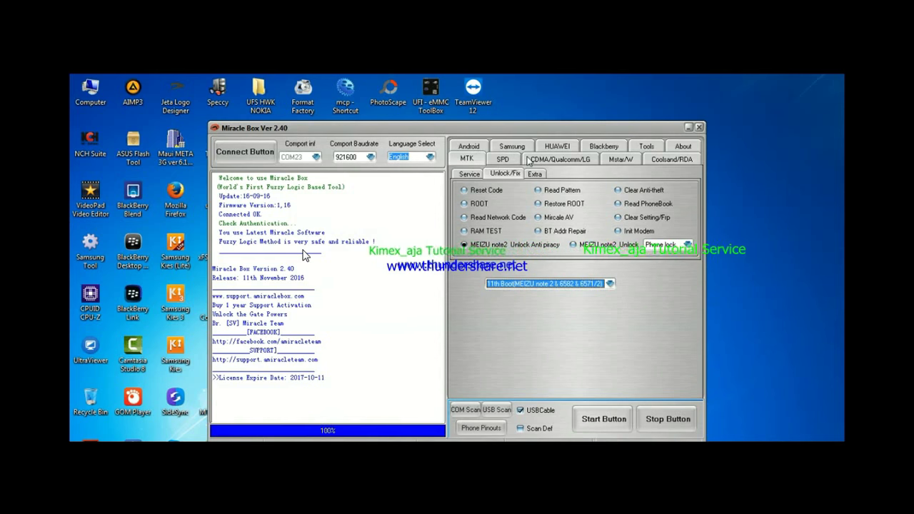
left_click(555, 147)
left_click(504, 147)
left_click(473, 147)
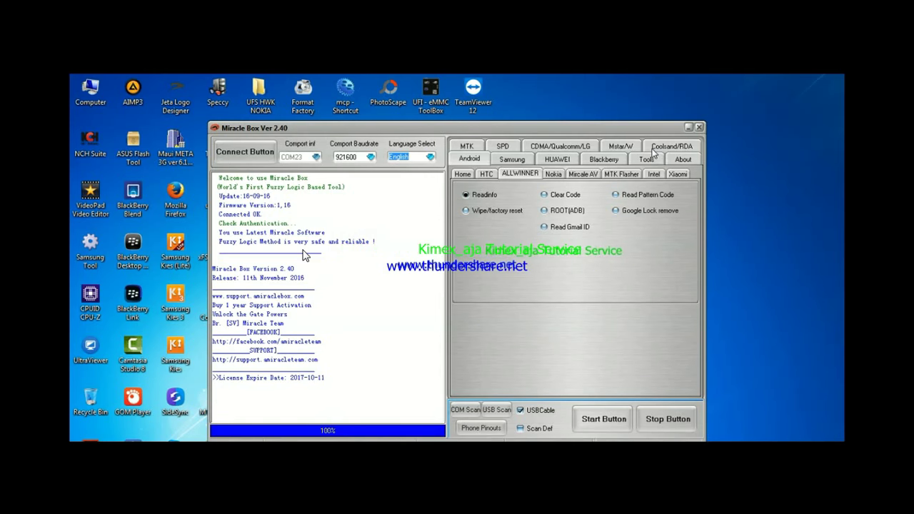
left_click(658, 148)
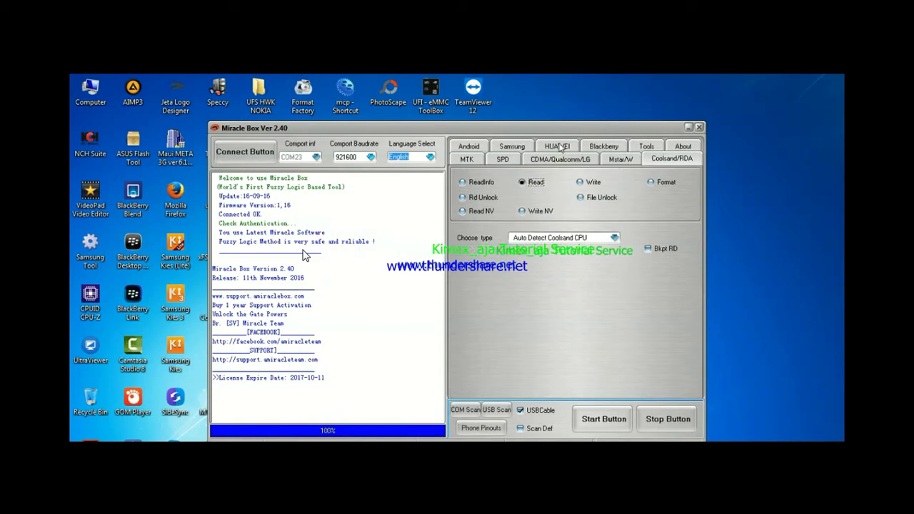